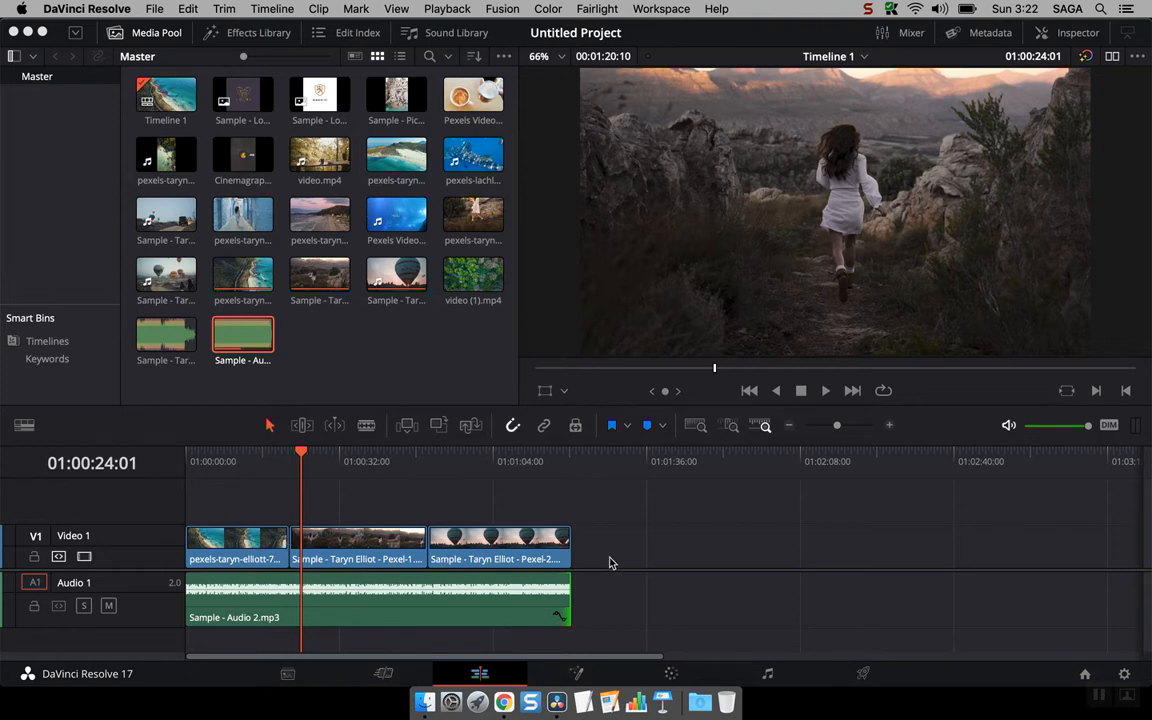
# Step: Switch to the Color page and open the Gallery
pyautogui.click(675, 672)
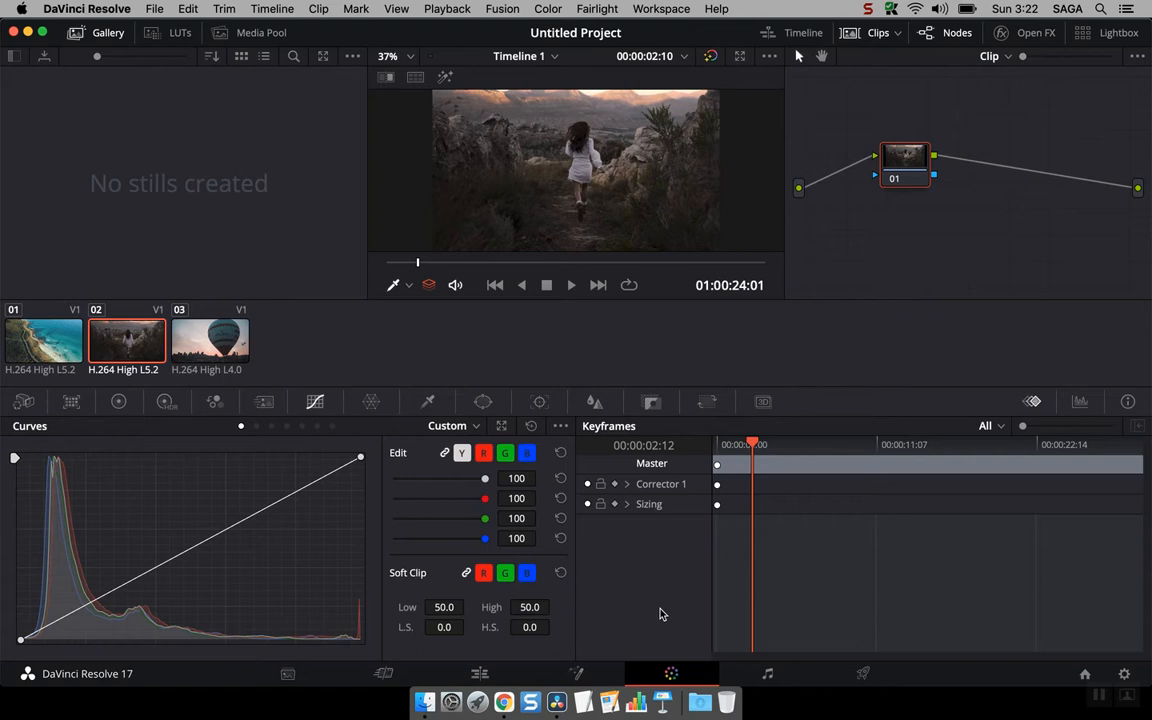
pyautogui.click(104, 34)
pyautogui.click(104, 34)
pyautogui.click(104, 36)
pyautogui.click(102, 37)
# Step: Show the gallery album list and open the Timelines album
pyautogui.click(14, 56)
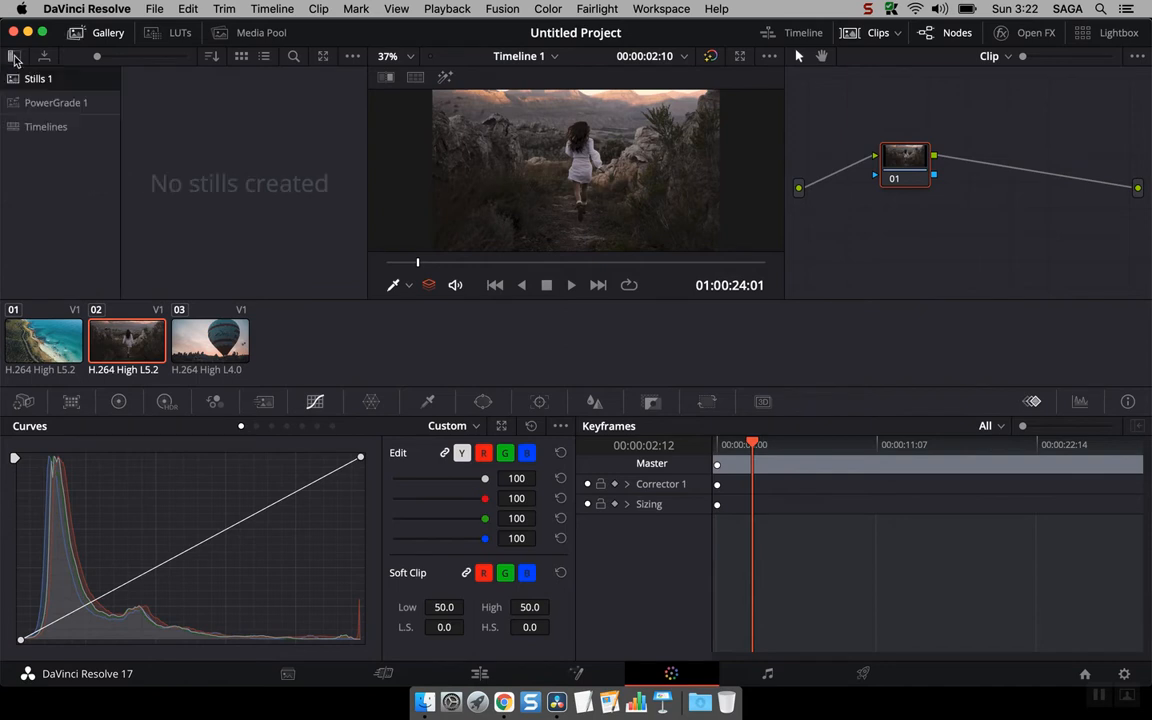
pyautogui.click(66, 128)
pyautogui.click(178, 137)
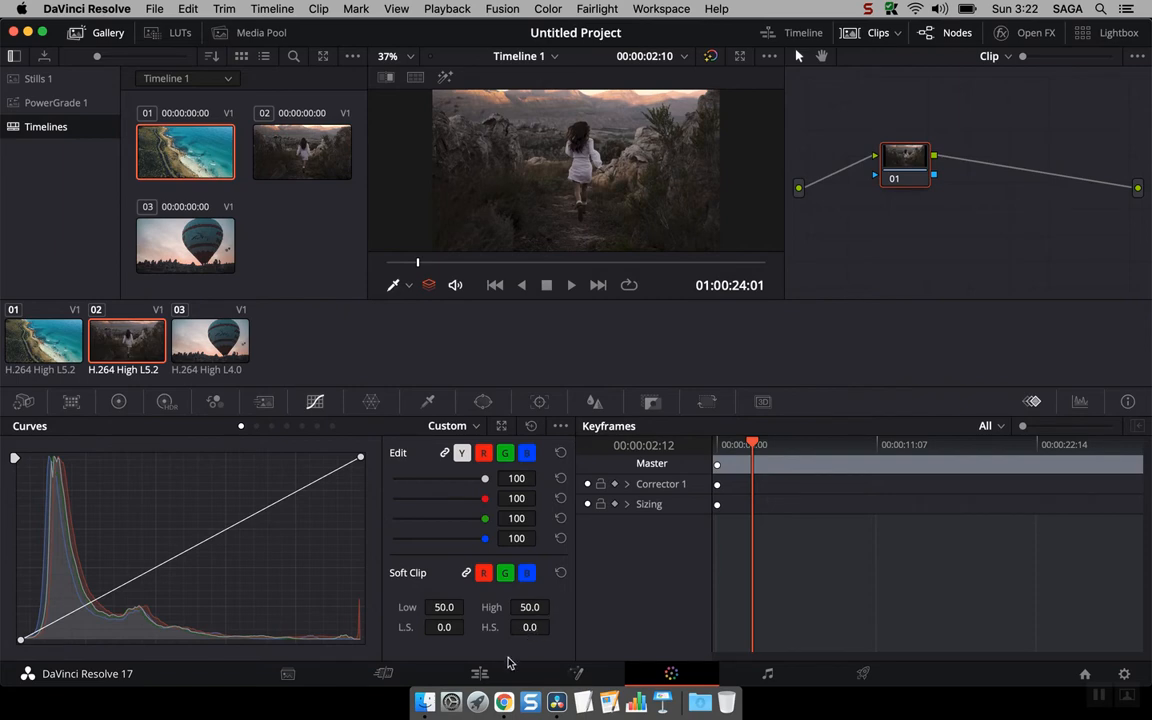
# Step: Browse the Timeline 1 stills in the Timelines album, scrolling through its clips
pyautogui.click(482, 675)
pyautogui.click(671, 673)
pyautogui.click(180, 79)
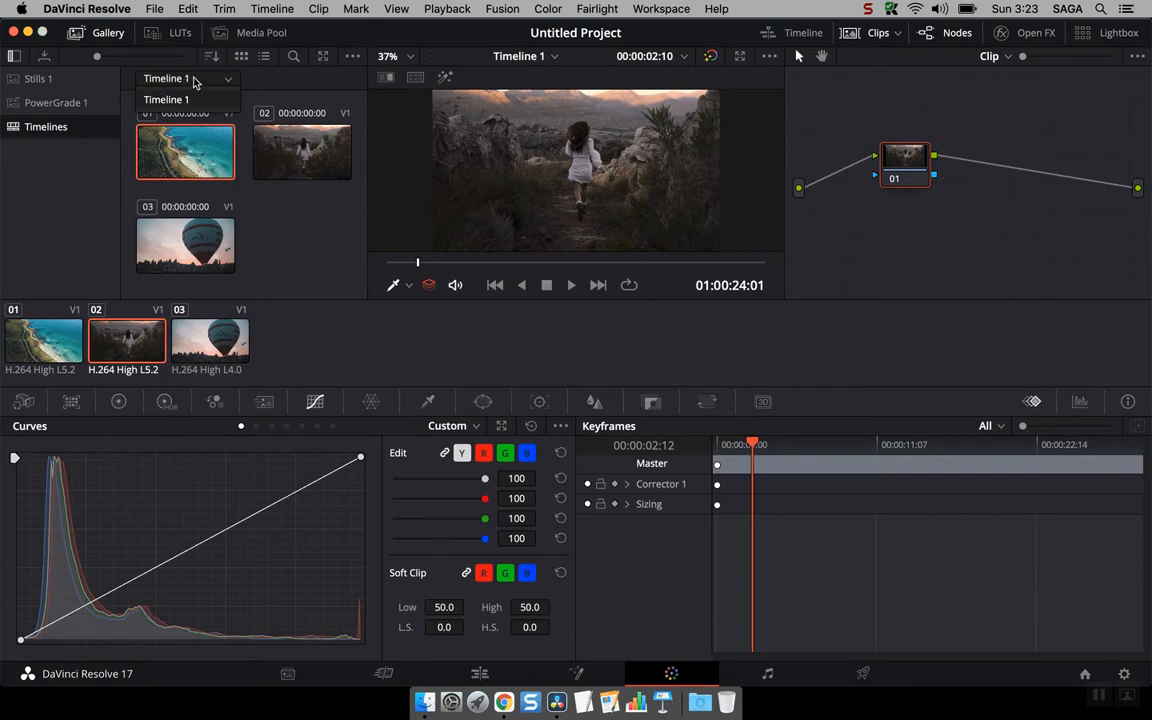
pyautogui.click(290, 58)
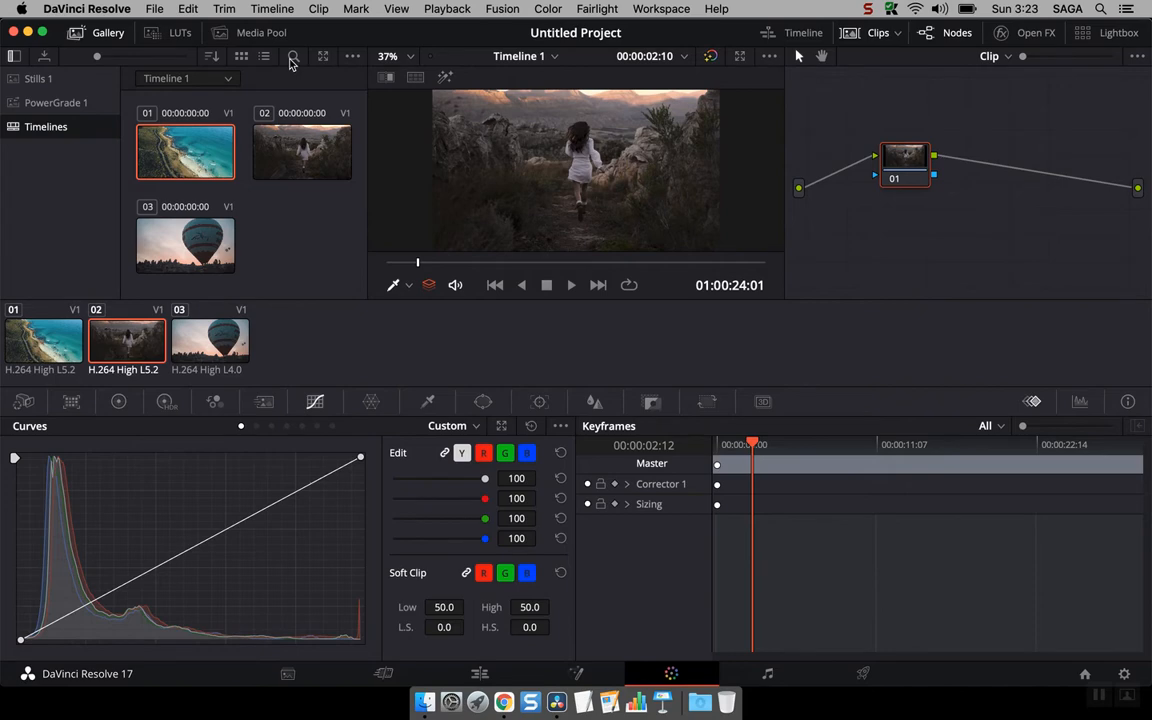
pyautogui.click(292, 58)
pyautogui.click(294, 58)
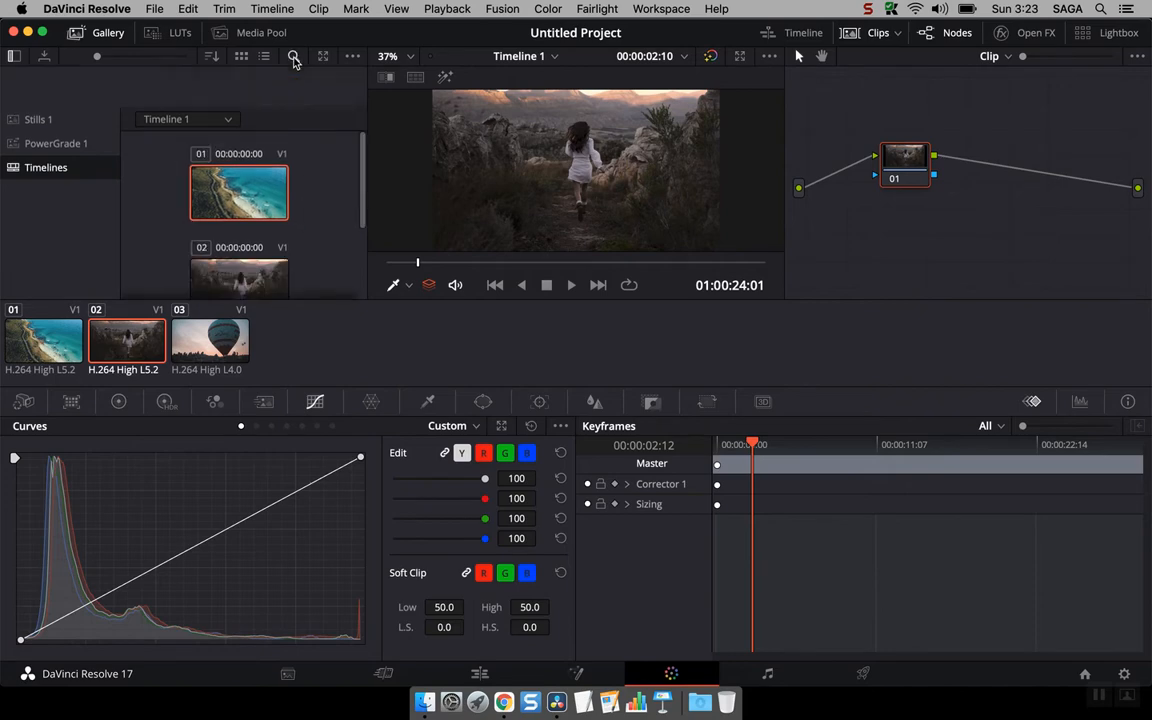
pyautogui.scroll(-2, 306, 170)
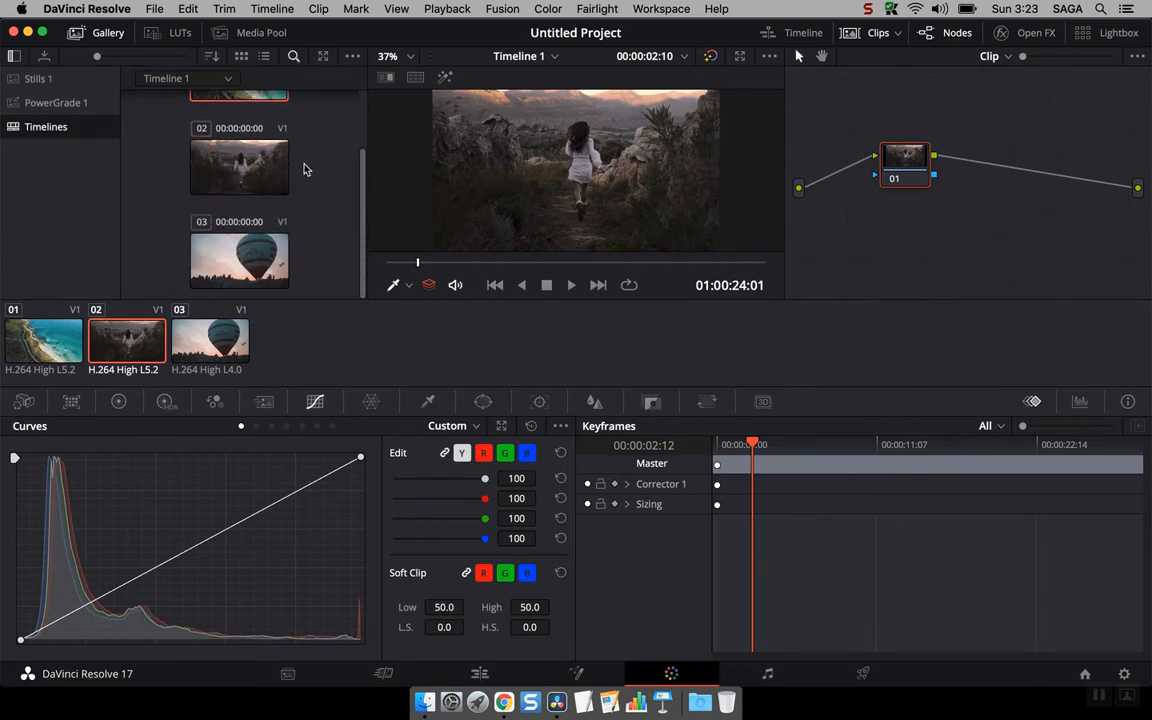
pyautogui.scroll(2, 306, 170)
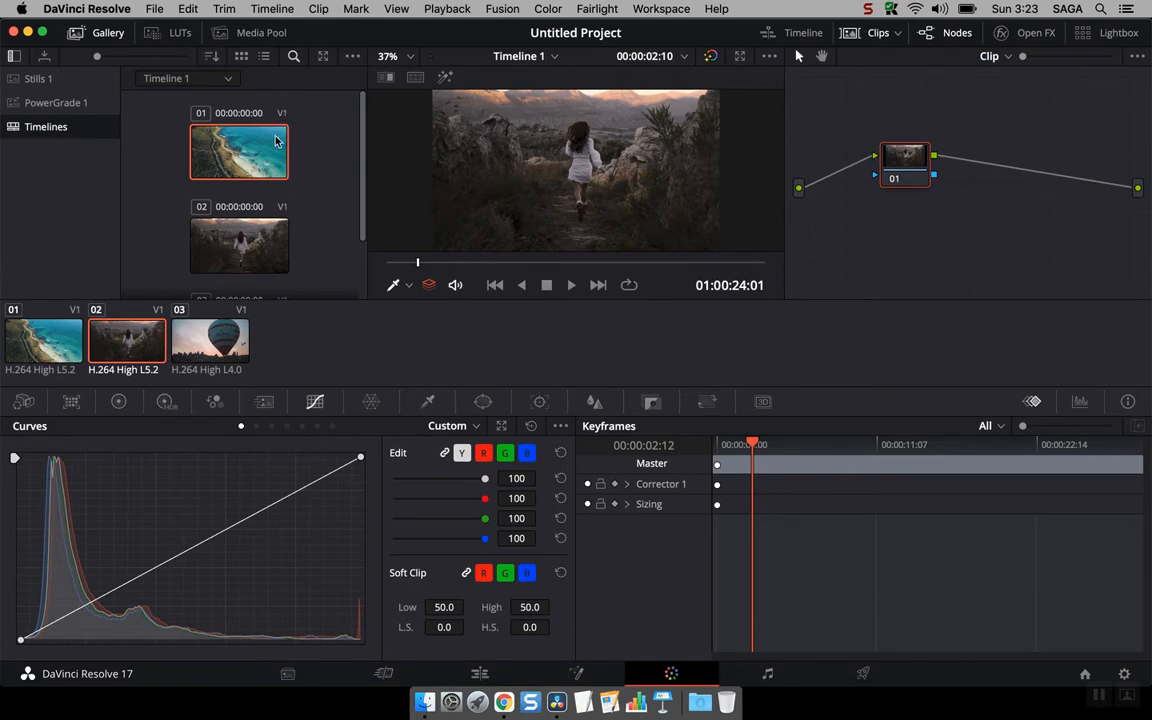
# Step: Open the Stills 1 album and grab a still of the current clip's frame
pyautogui.click(48, 79)
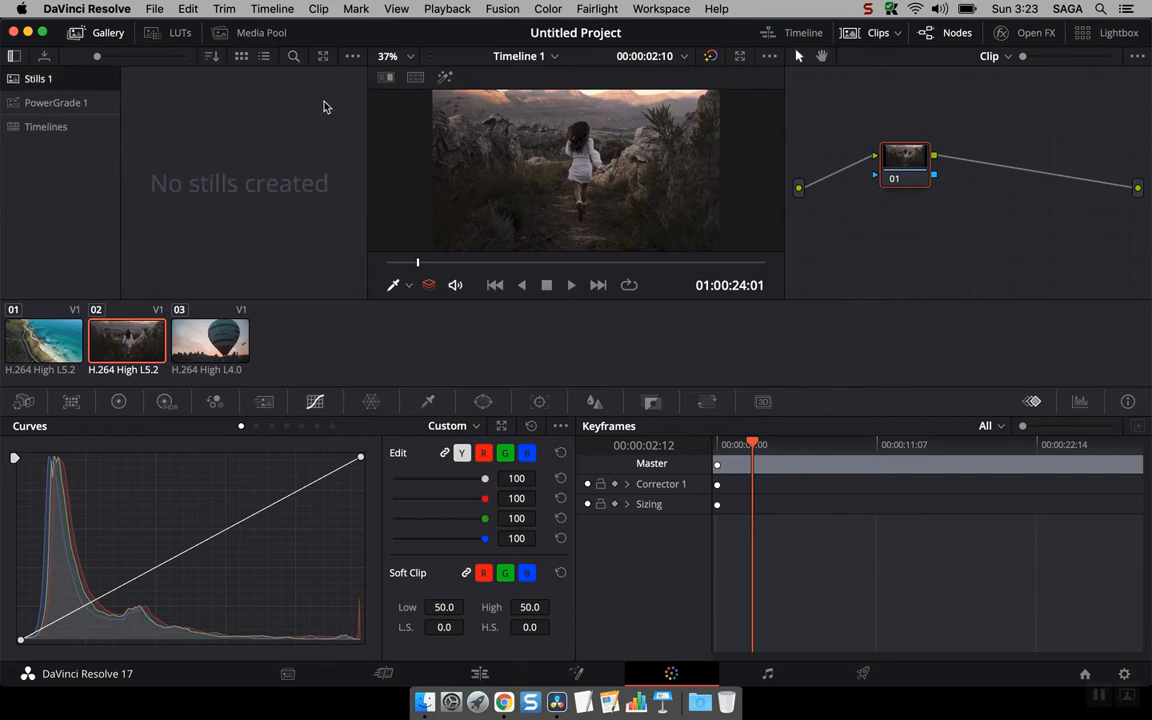
pyautogui.rightClick(564, 145)
pyautogui.click(608, 152)
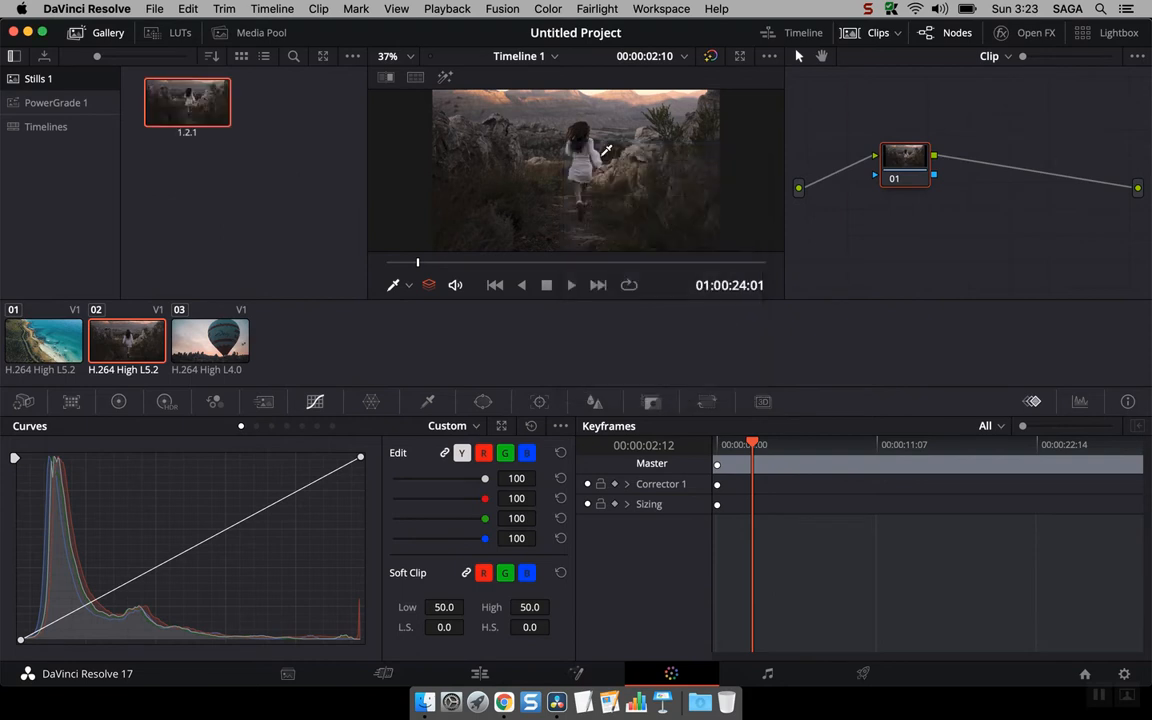
pyautogui.click(607, 153)
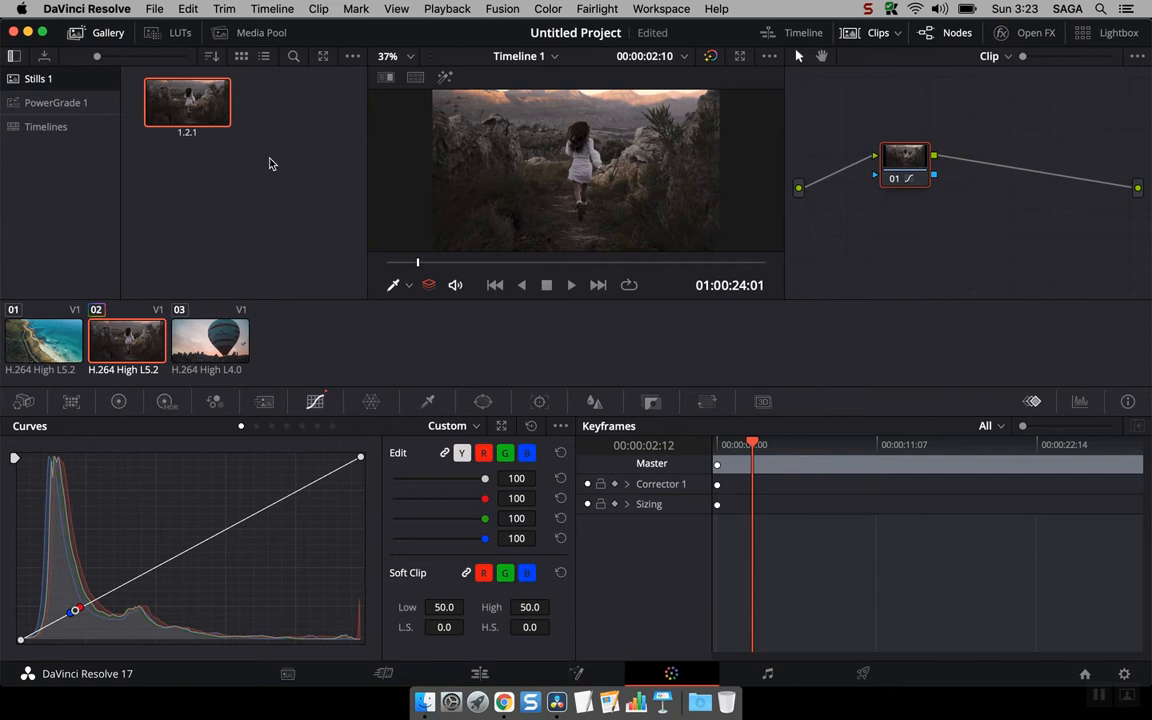
# Step: Open the LUTs browser and preview the LMT ACES LUT from the ACES folder
pyautogui.click(152, 33)
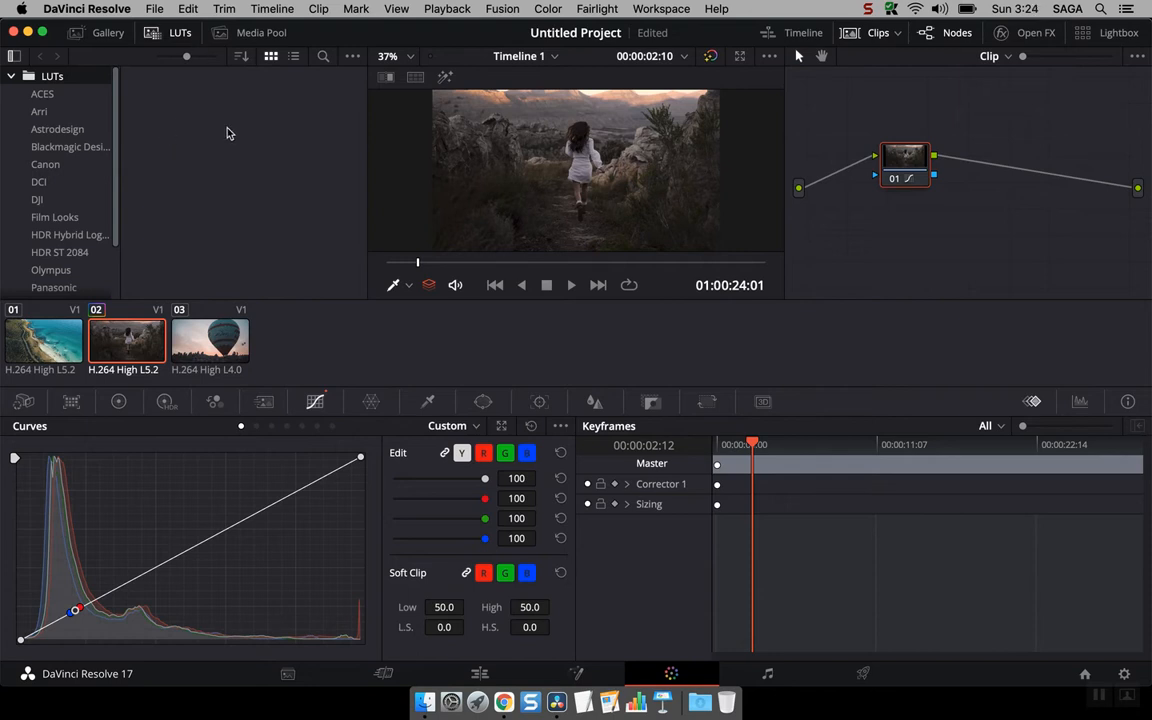
pyautogui.click(42, 94)
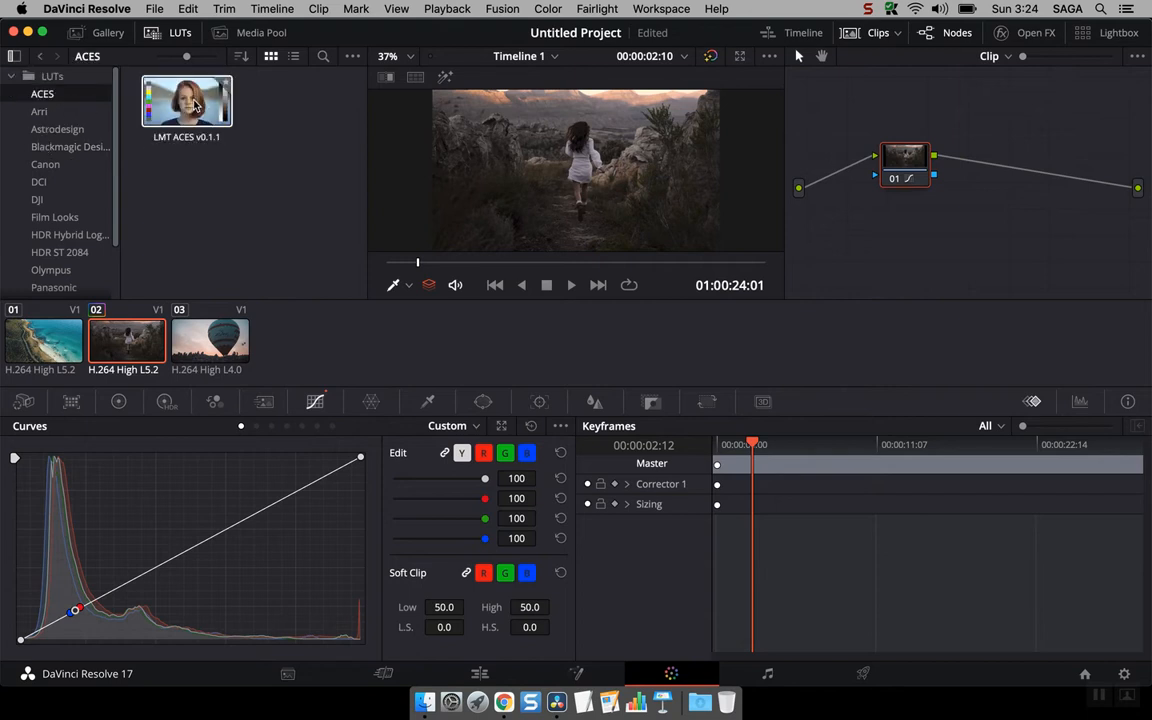
pyautogui.click(191, 109)
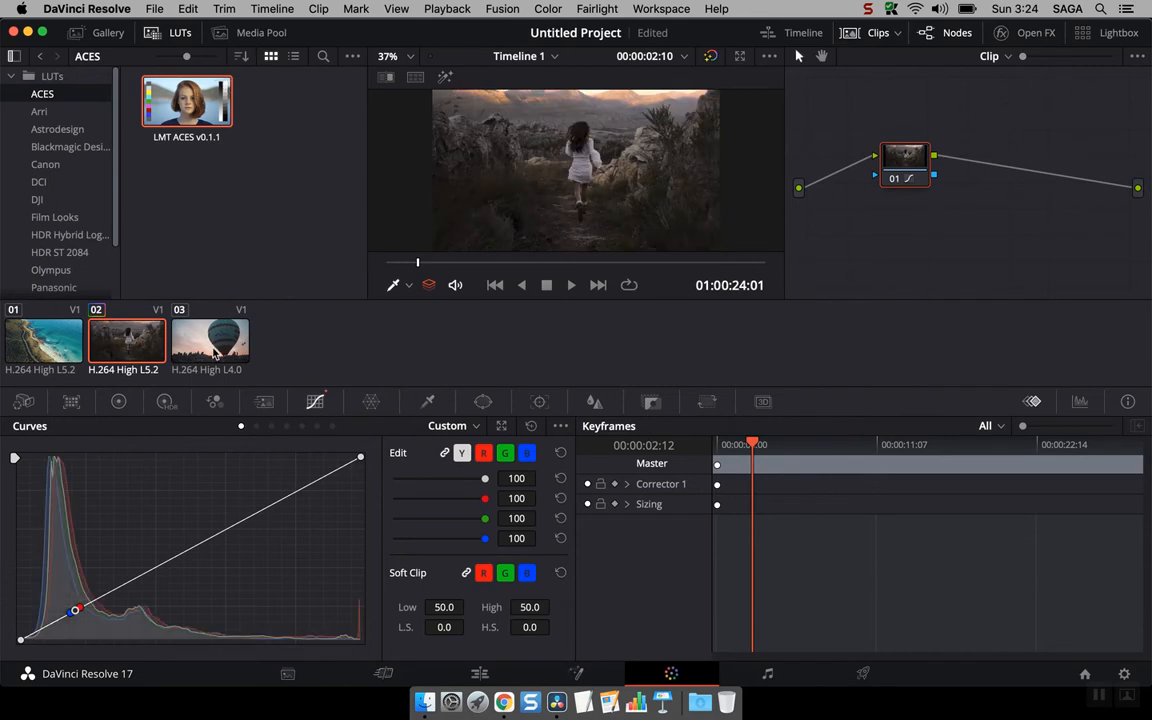
# Step: Select the balloon clip and preview LUTs such as Canon Log to Rec709 and Cintel Print to Linear
pyautogui.press('Down')
pyautogui.click(50, 128)
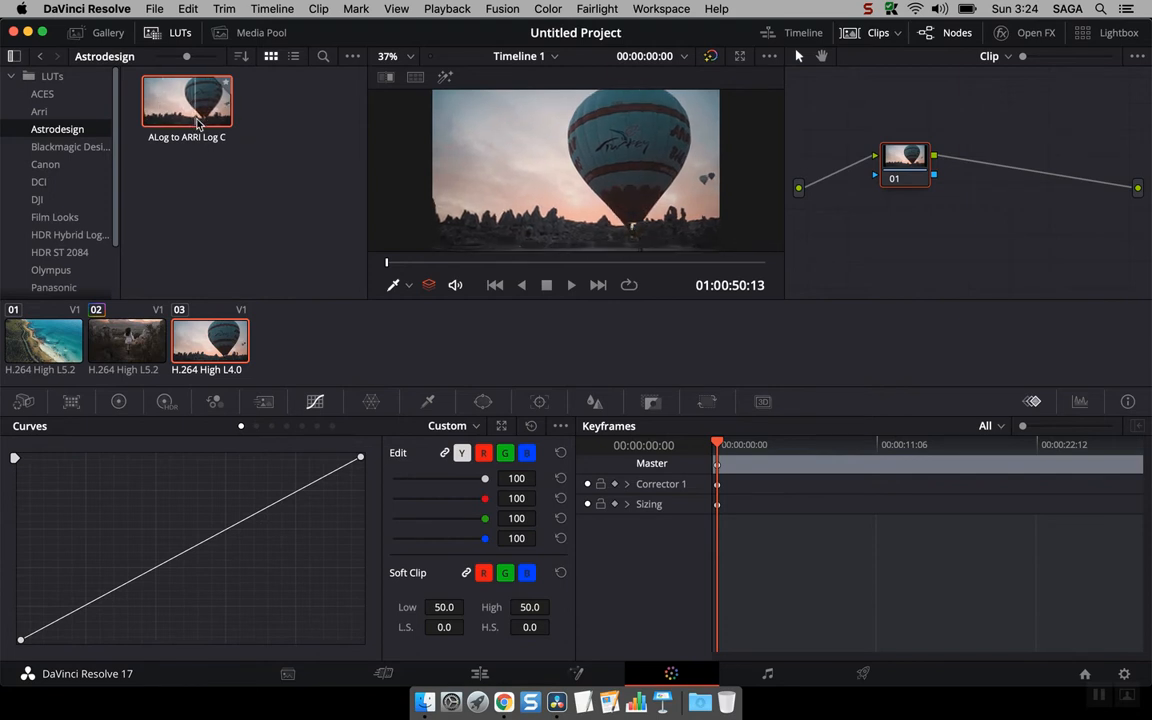
pyautogui.click(52, 76)
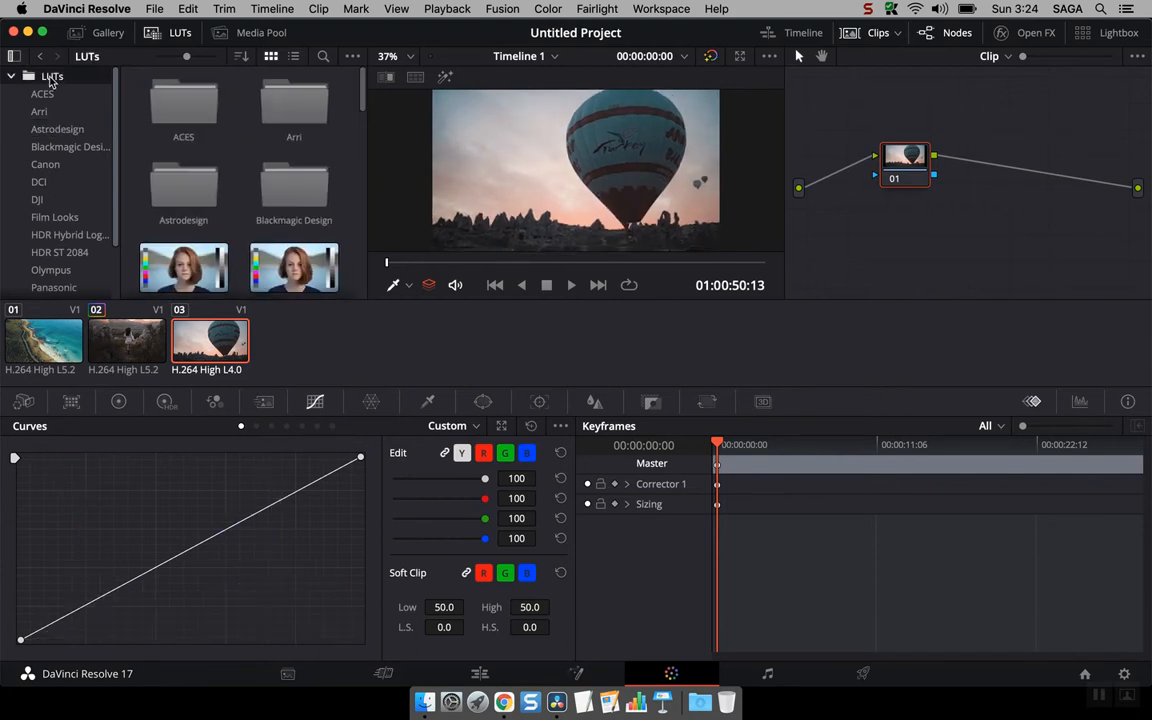
pyautogui.scroll(-2, 300, 190)
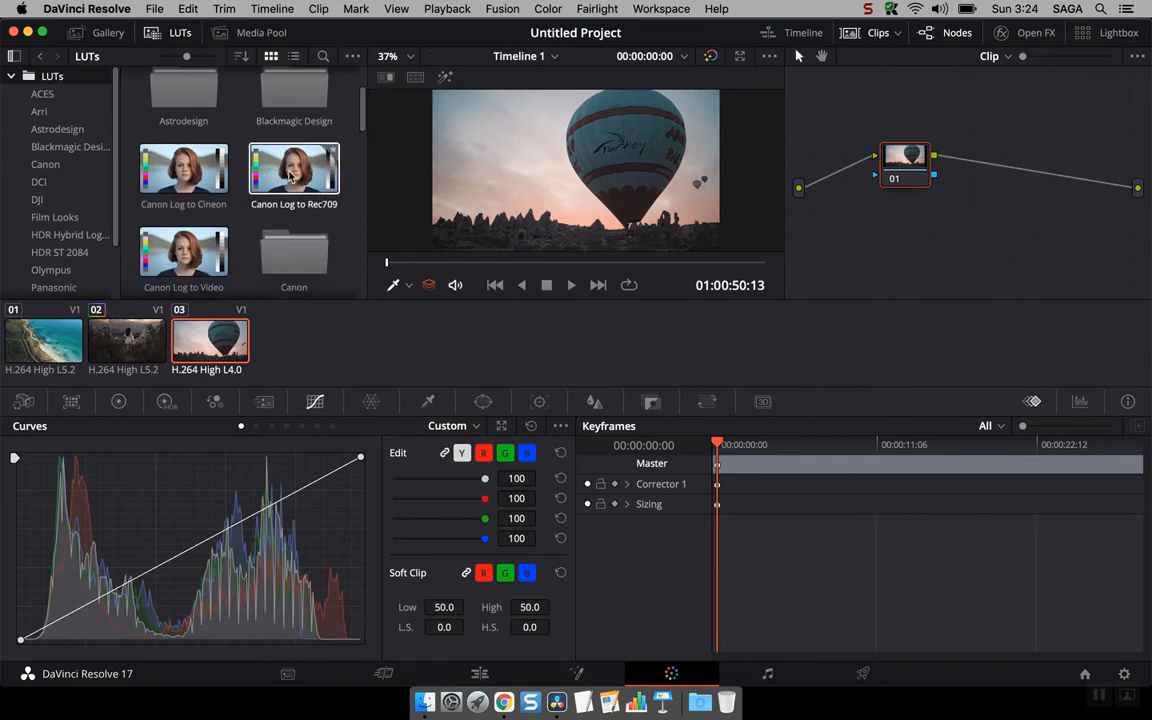
pyautogui.click(278, 178)
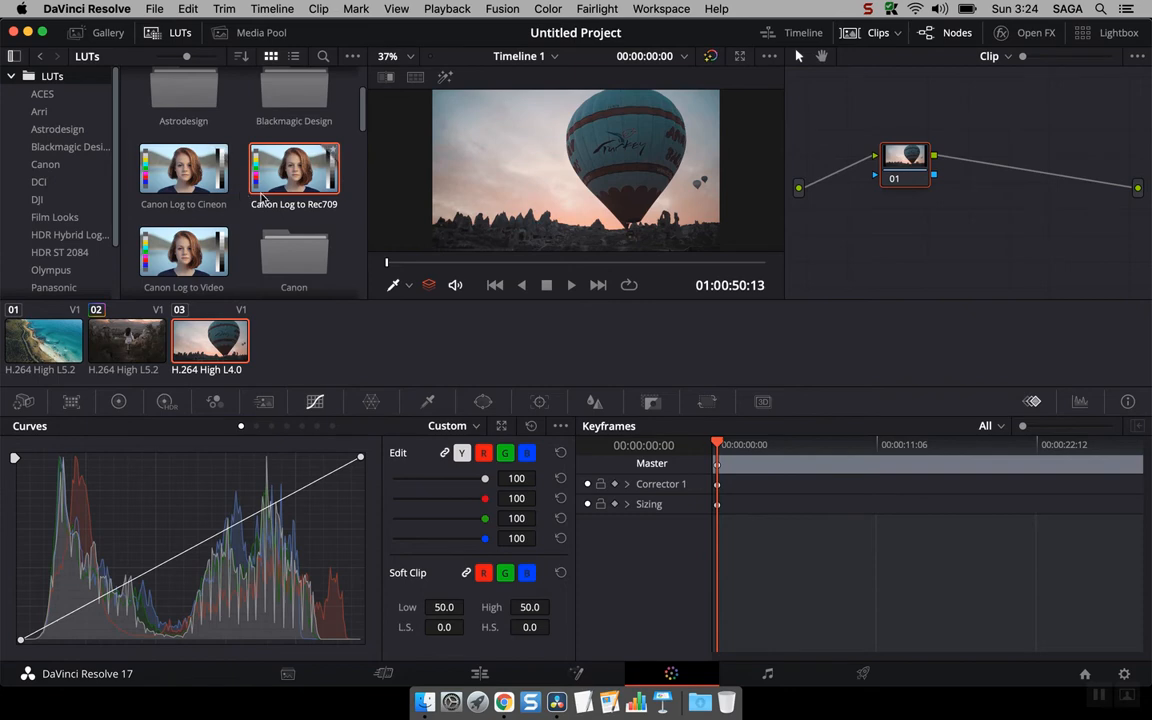
pyautogui.scroll(-3, 180, 200)
pyautogui.click(256, 224)
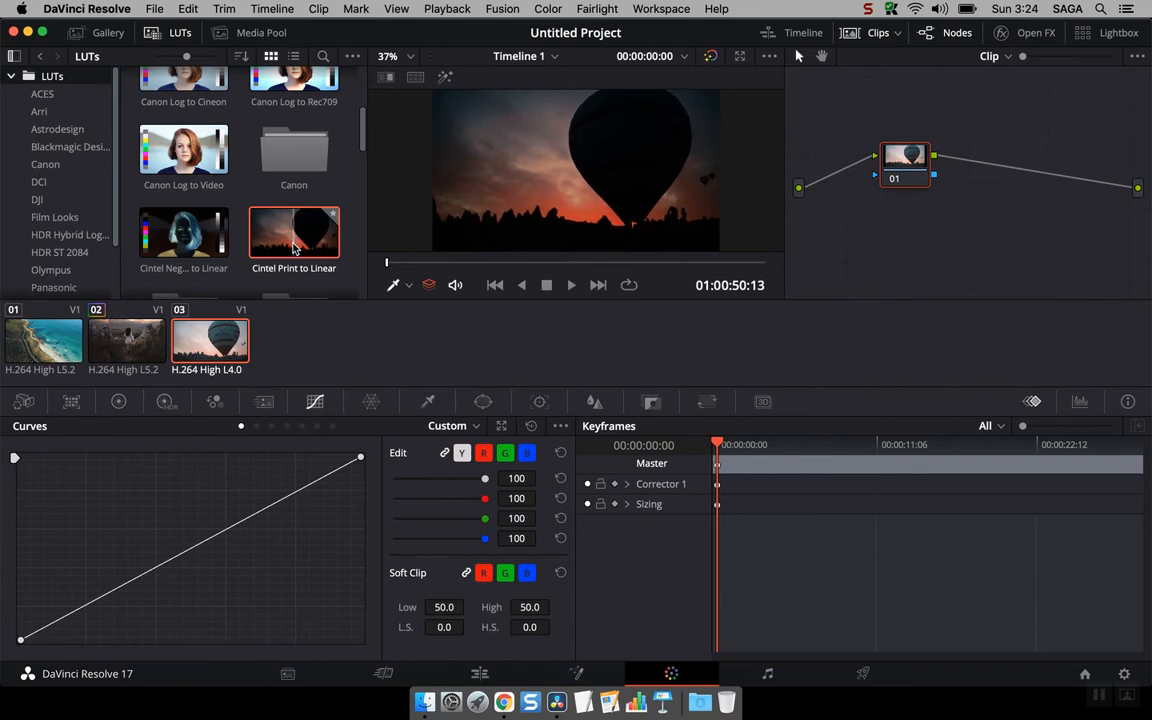
# Step: Apply the Canon Log to Video LUT to the balloon clip and scroll through the remaining LUTs
pyautogui.doubleClick(186, 170)
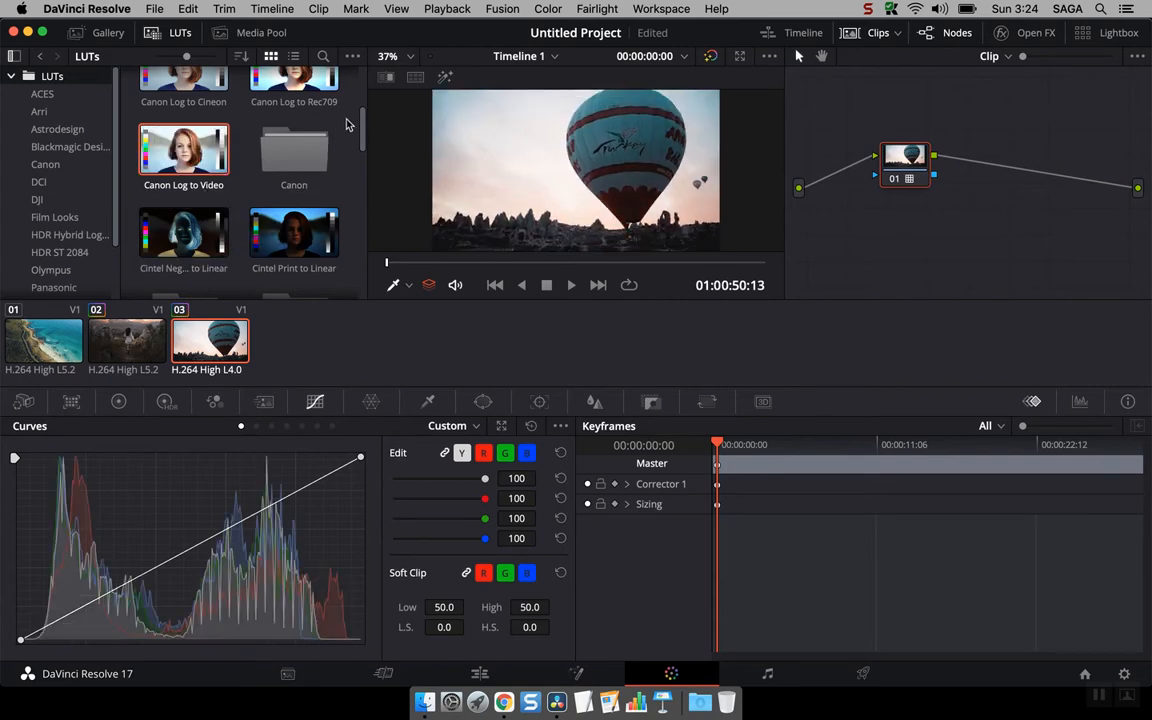
pyautogui.scroll(-3, 256, 147)
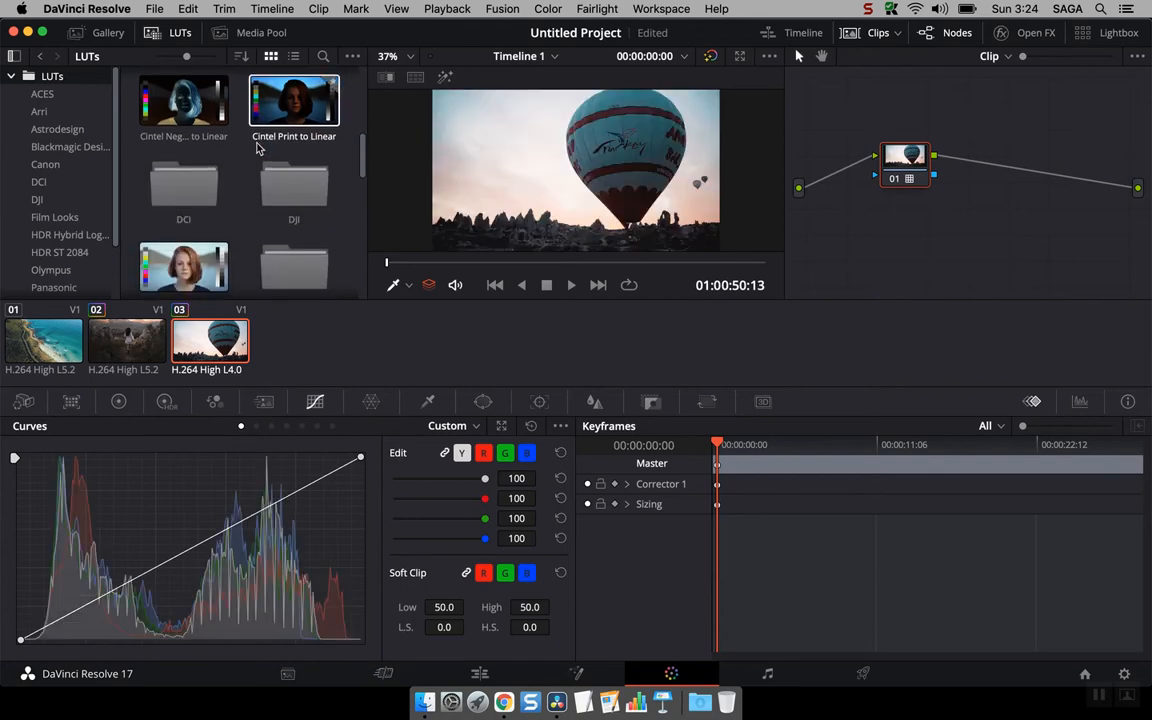
pyautogui.scroll(-3, 250, 228)
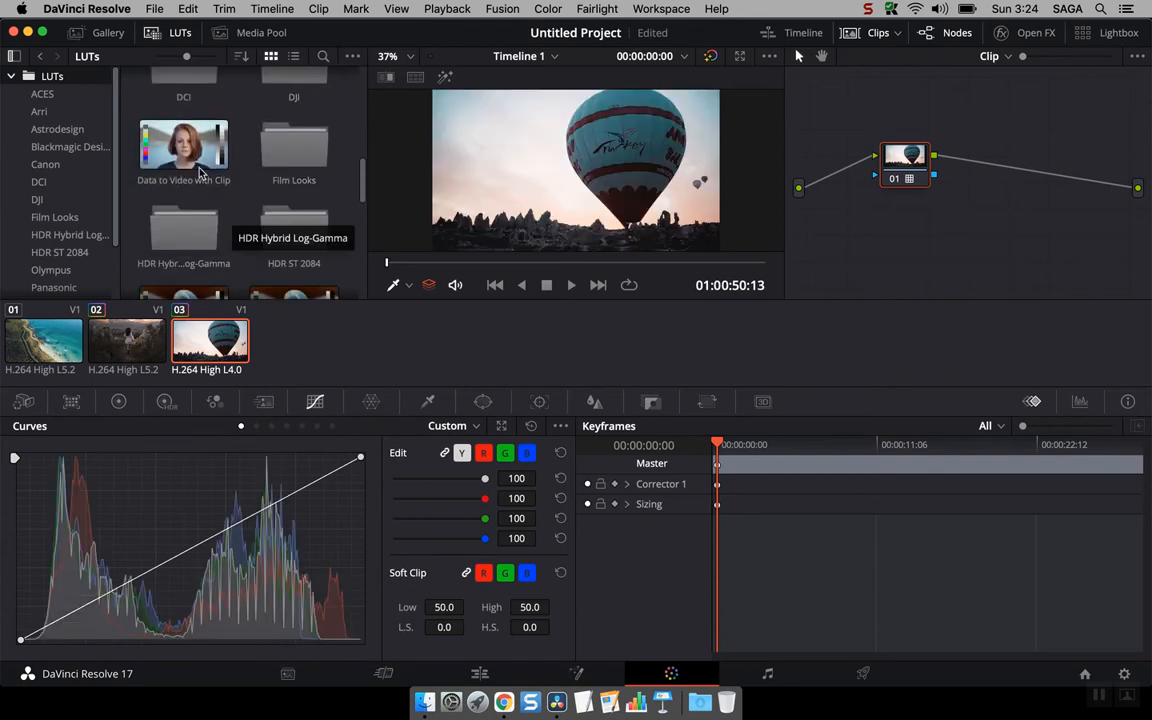
pyautogui.scroll(-3, 200, 157)
pyautogui.scroll(-2, 200, 157)
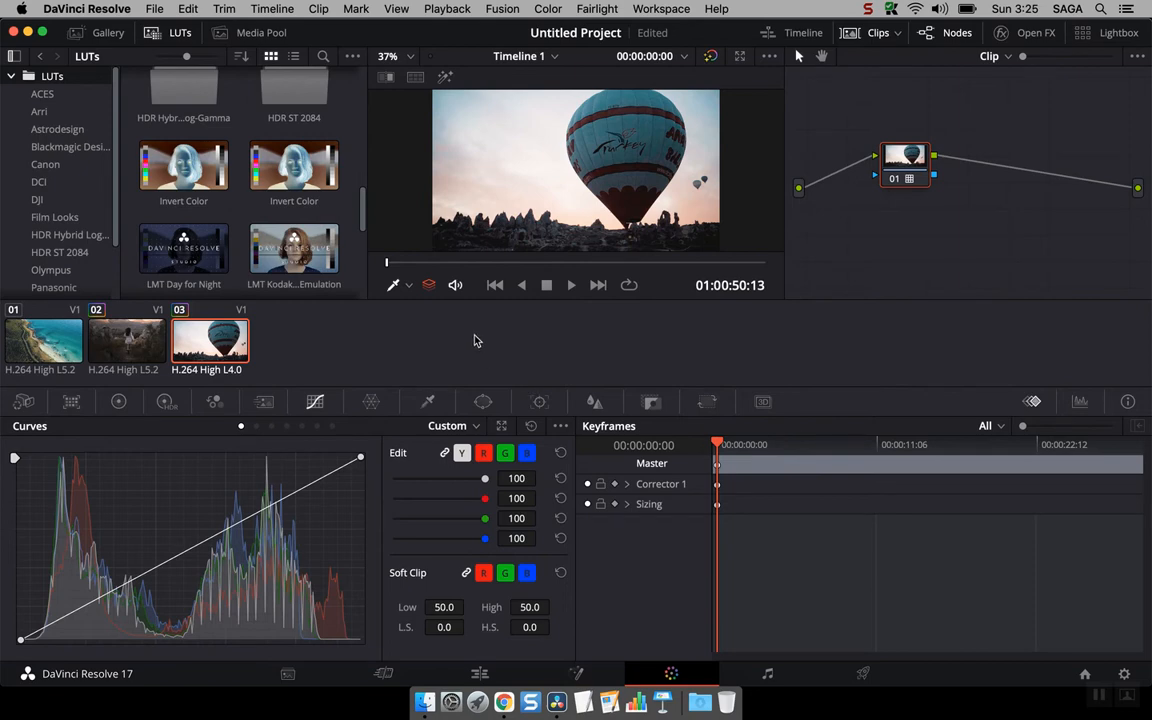
pyautogui.rightClick(225, 340)
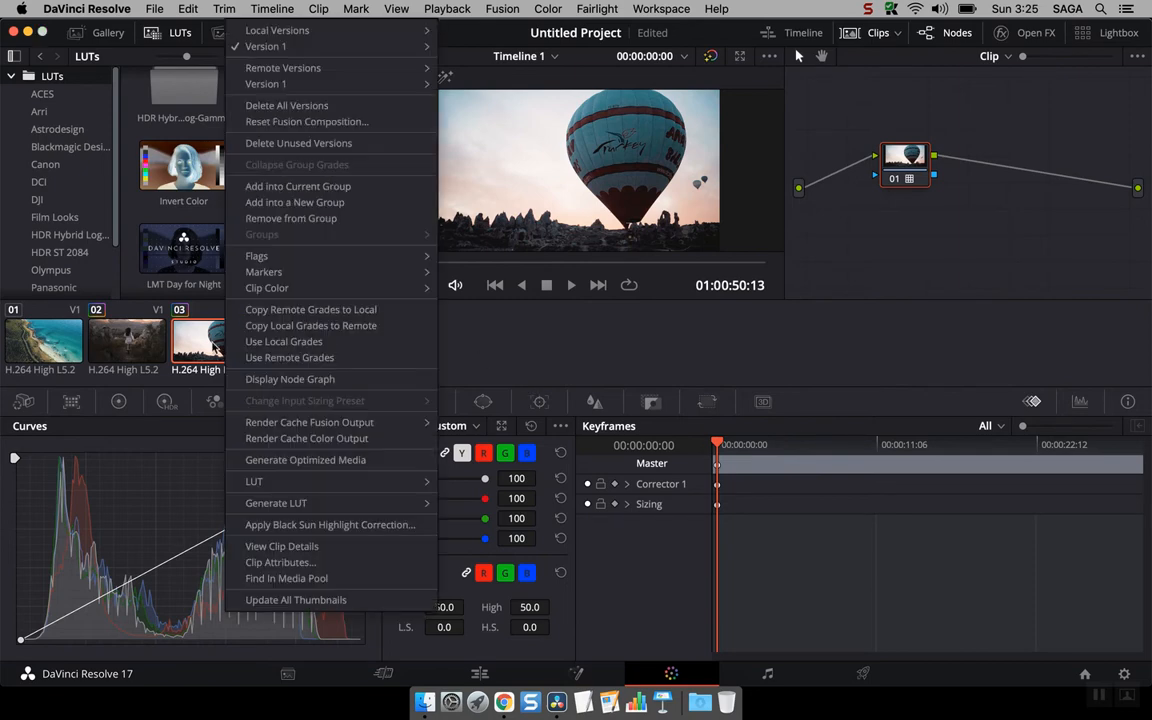
pyautogui.click(196, 342)
pyautogui.rightClick(225, 337)
pyautogui.click(212, 343)
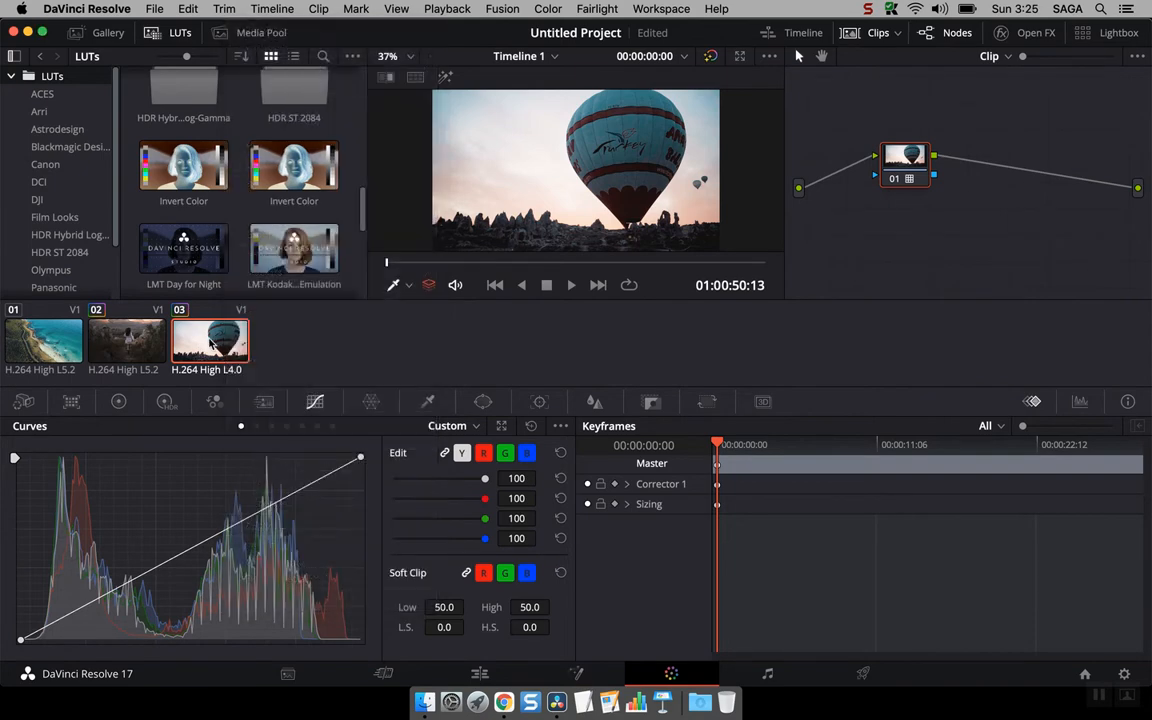
# Step: Show the Media Pool, visit the Media and Edit pages, and return to the Color page
pyautogui.click(232, 35)
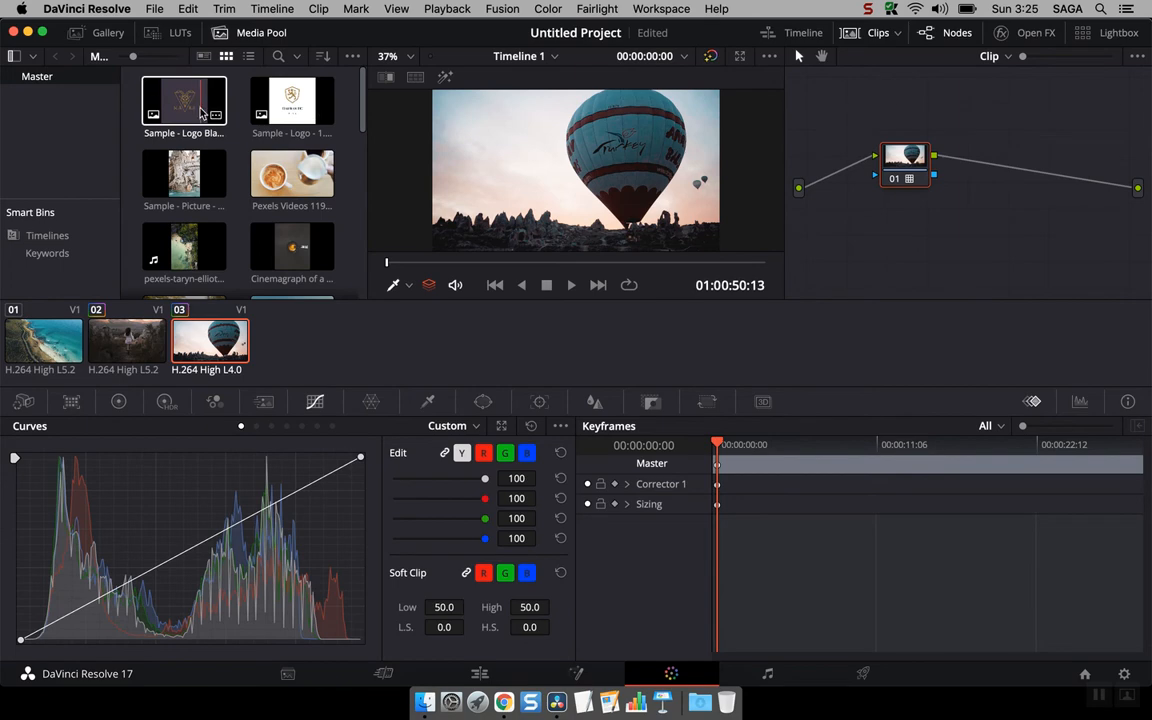
pyautogui.click(300, 677)
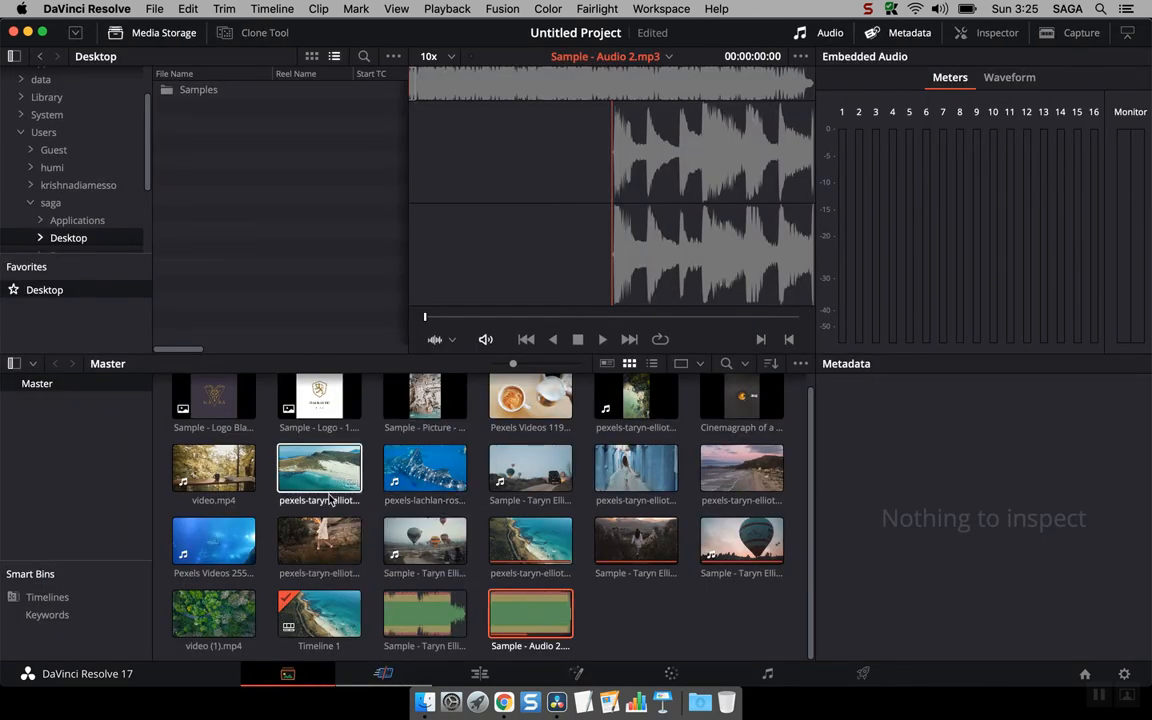
pyautogui.click(482, 677)
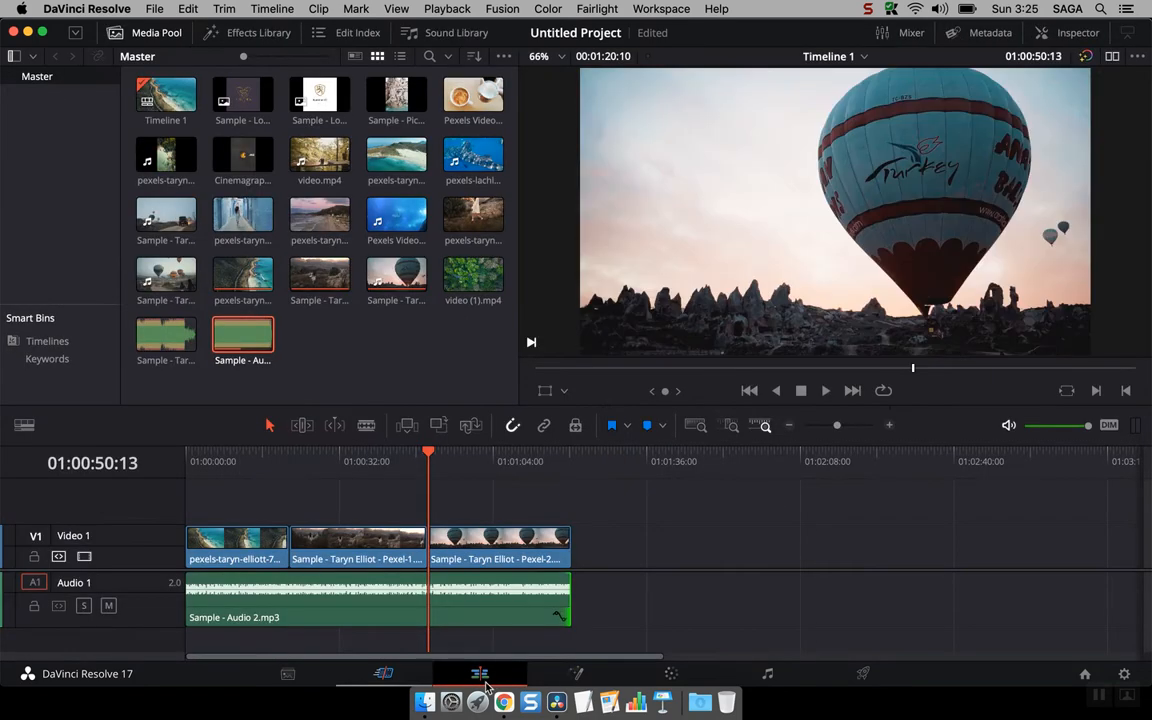
pyautogui.click(671, 673)
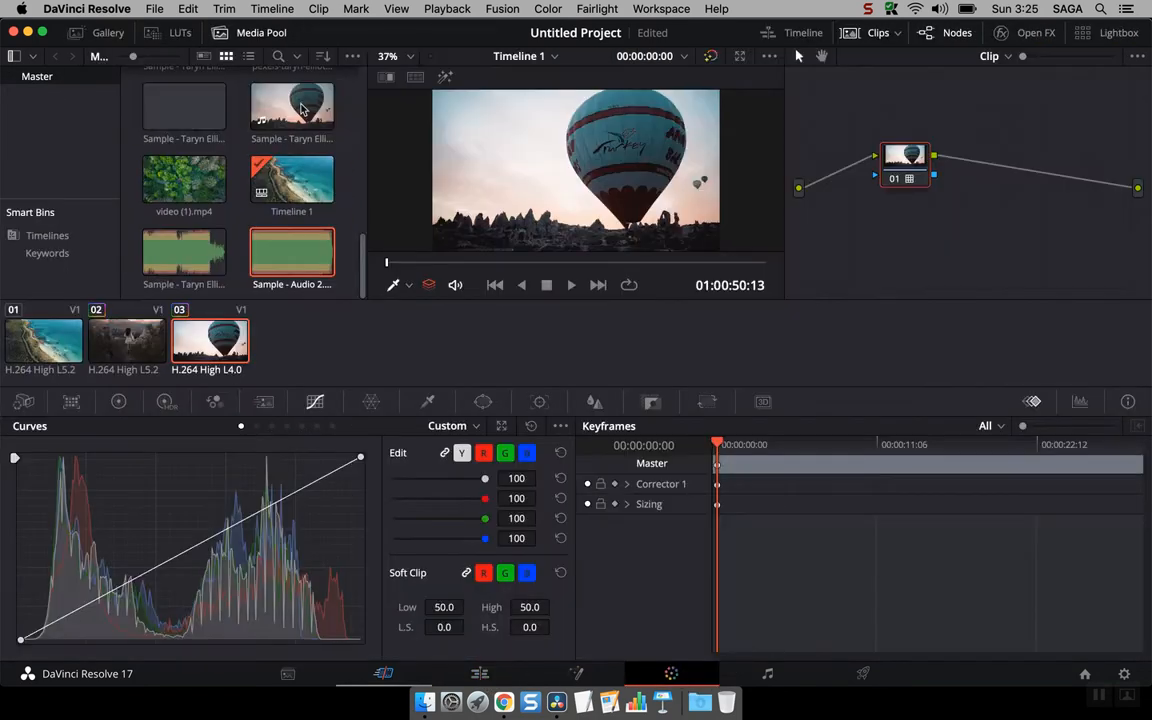
# Step: Hide the Media Pool and display the mini timeline
pyautogui.click(258, 33)
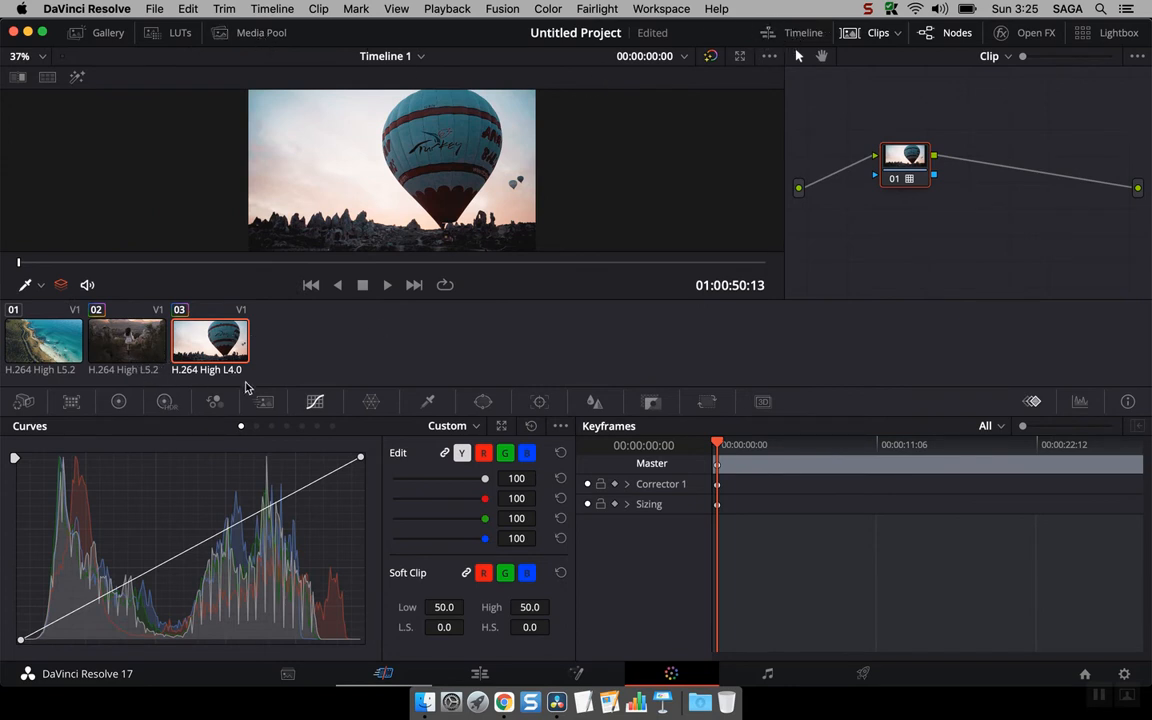
pyautogui.click(795, 32)
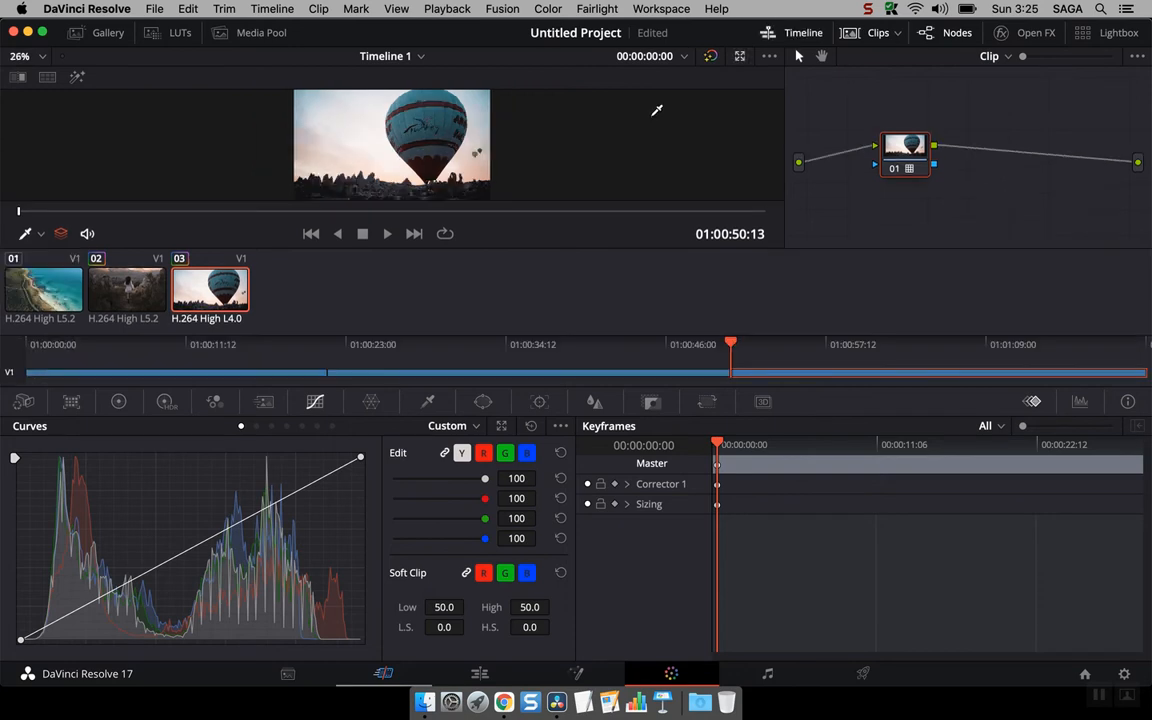
# Step: Select each clip in turn to compare their grades
pyautogui.click(100, 372)
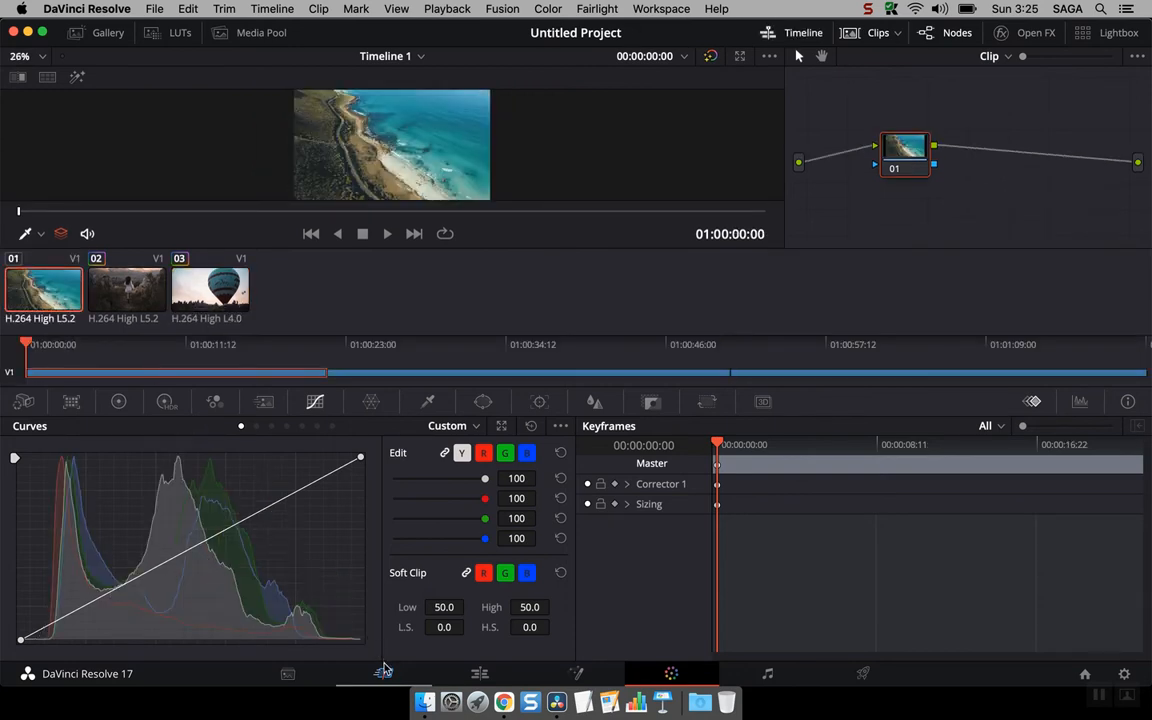
pyautogui.click(104, 268)
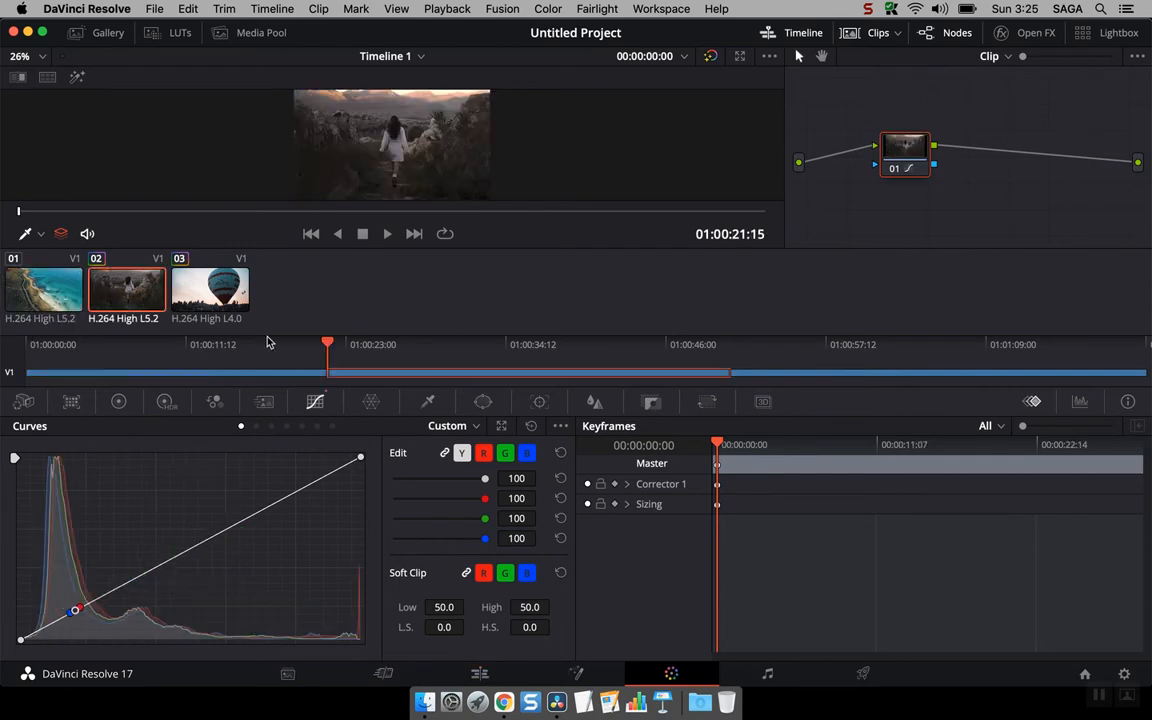
pyautogui.click(205, 284)
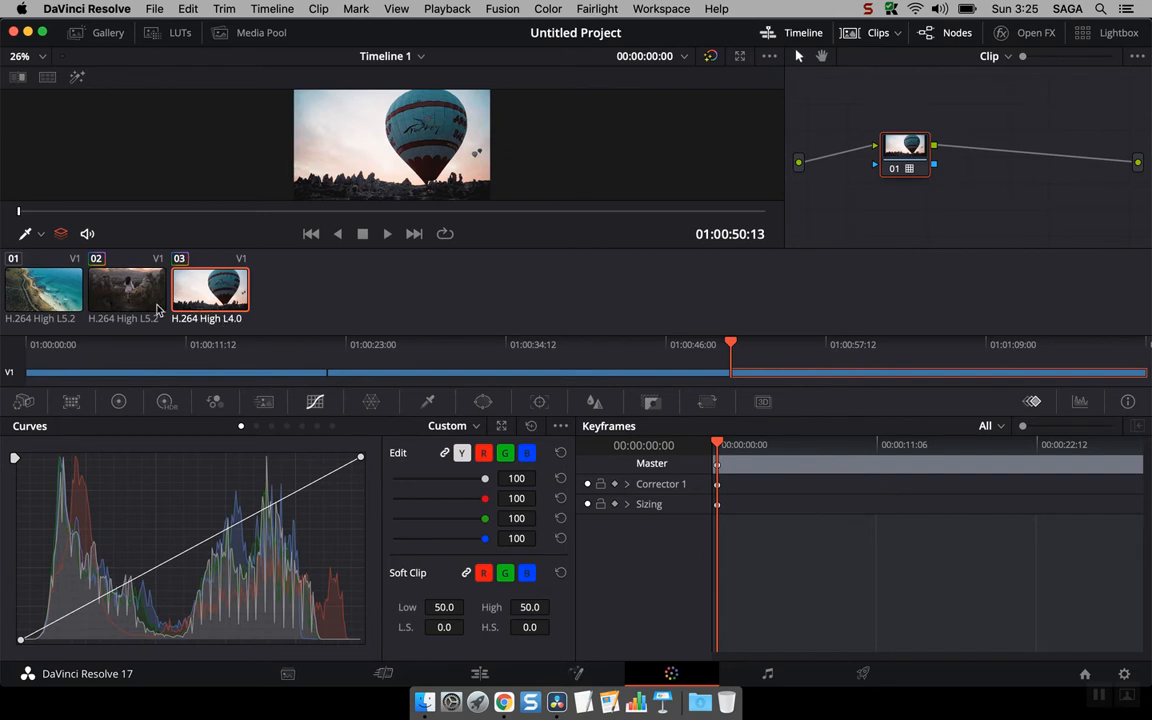
pyautogui.click(150, 278)
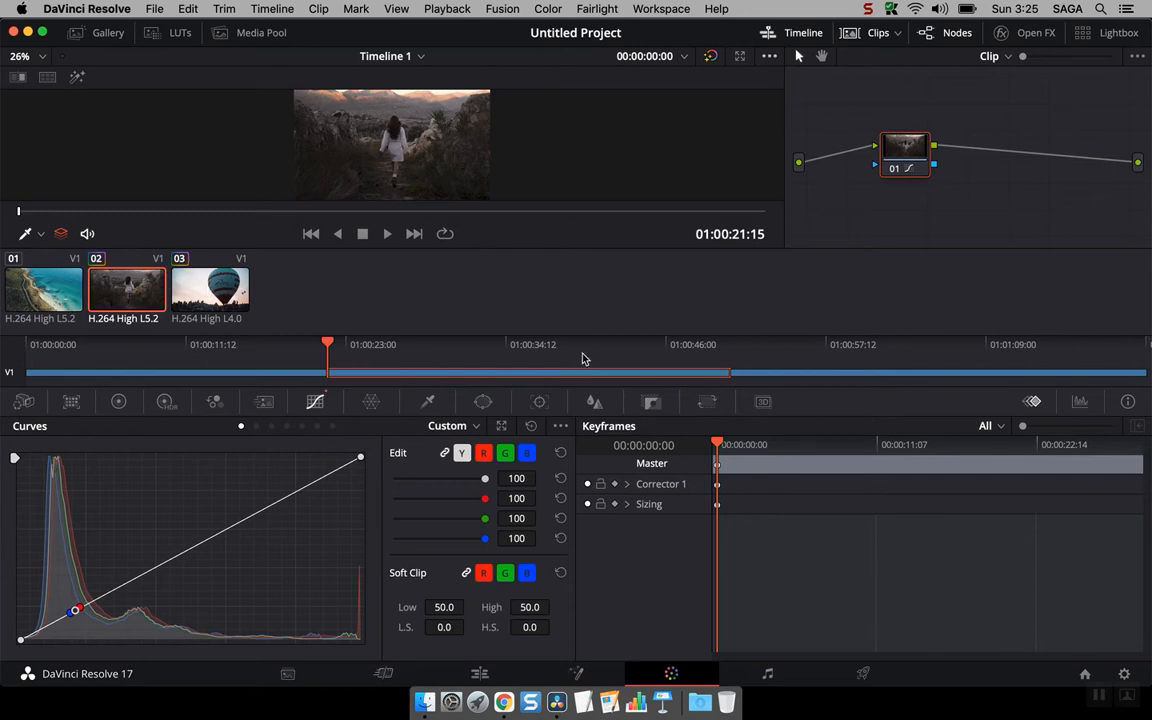
# Step: Hide the mini timeline and clips strip, and step through the clips with the transport controls to the balloon clip
pyautogui.click(788, 32)
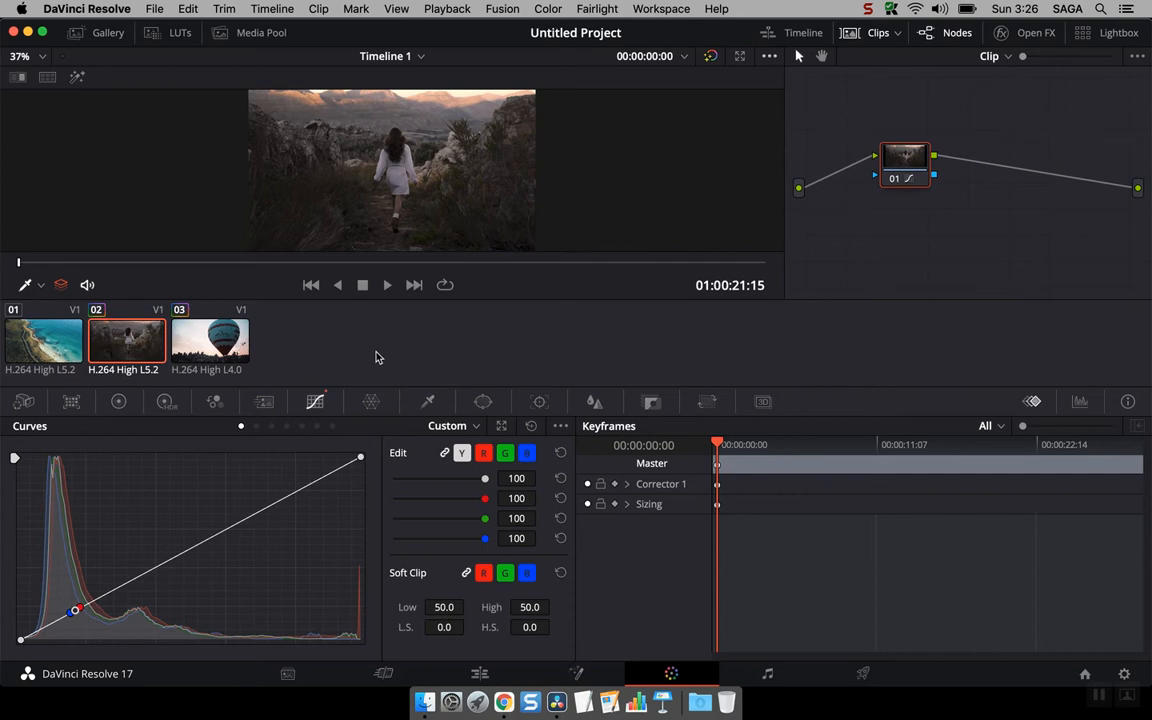
pyautogui.click(858, 30)
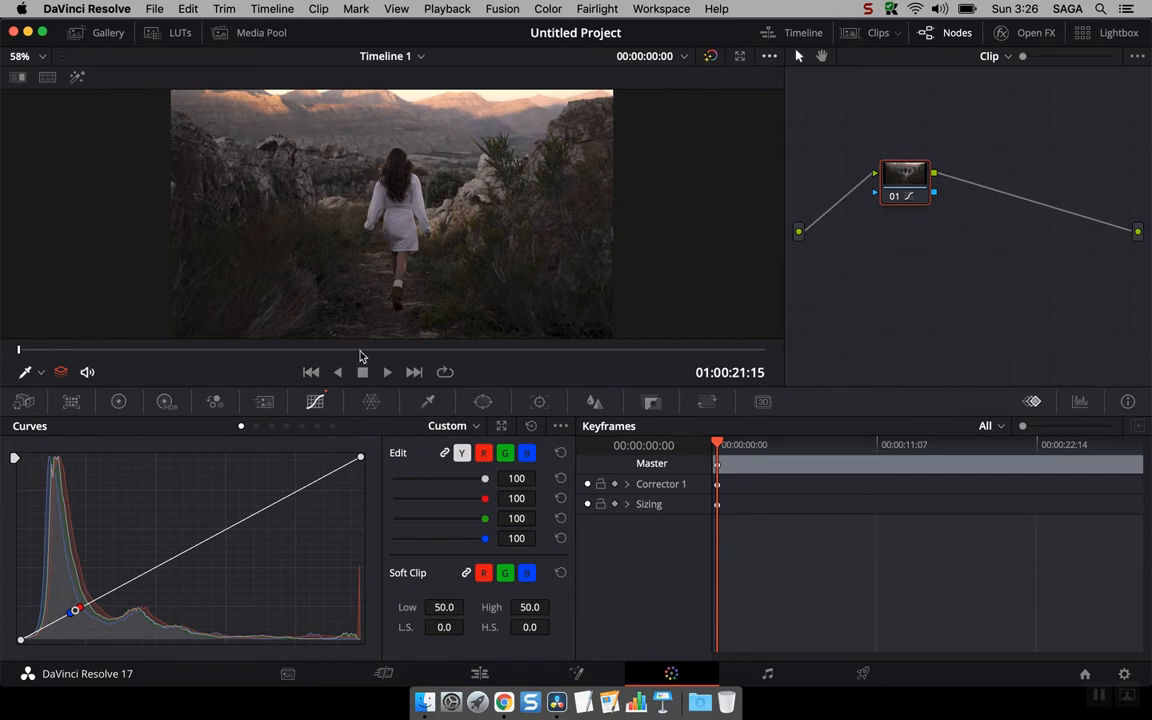
pyautogui.click(310, 372)
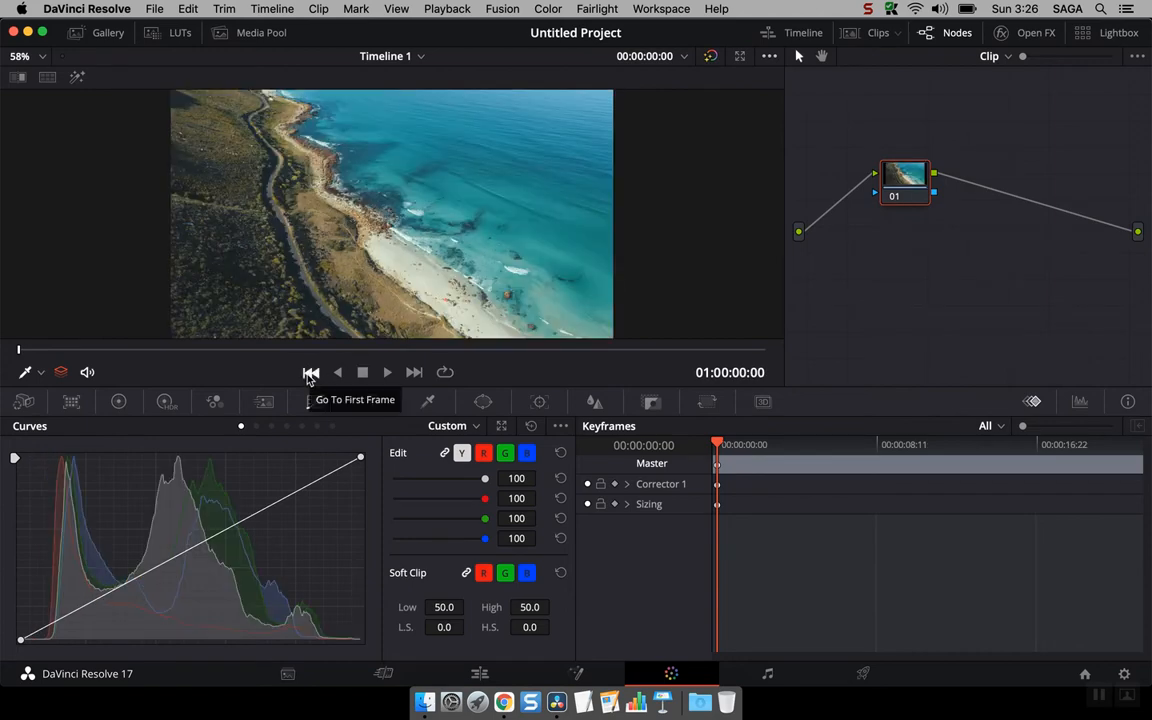
pyautogui.click(414, 372)
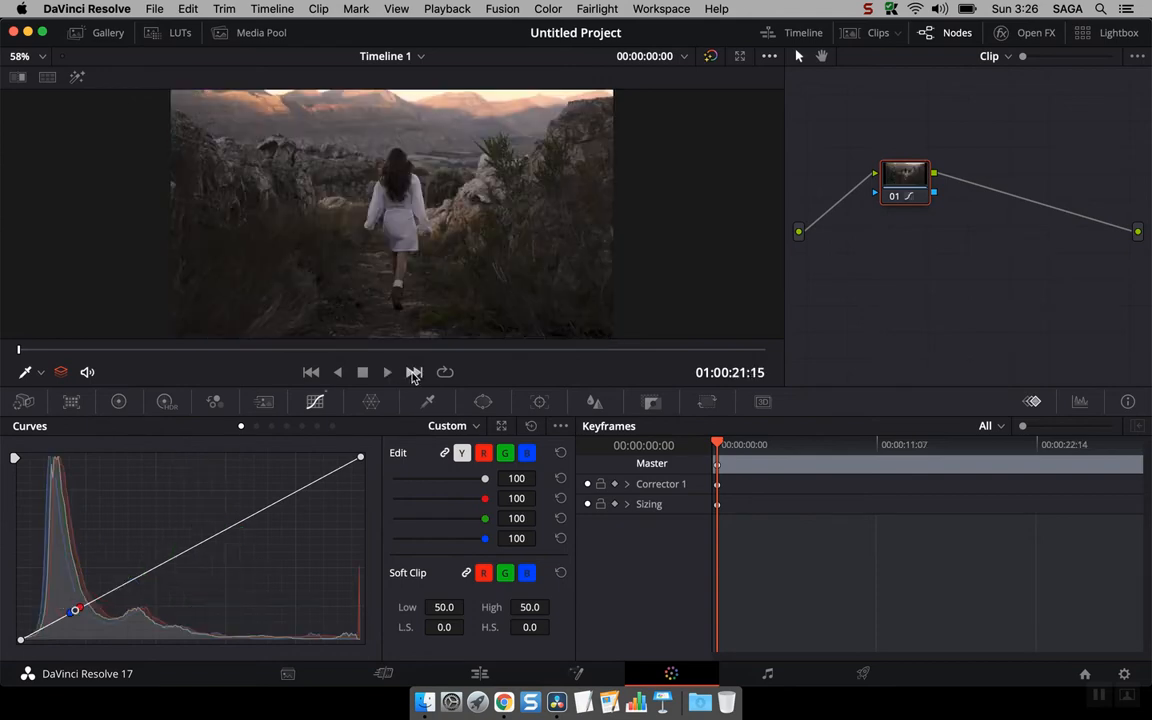
pyautogui.click(414, 372)
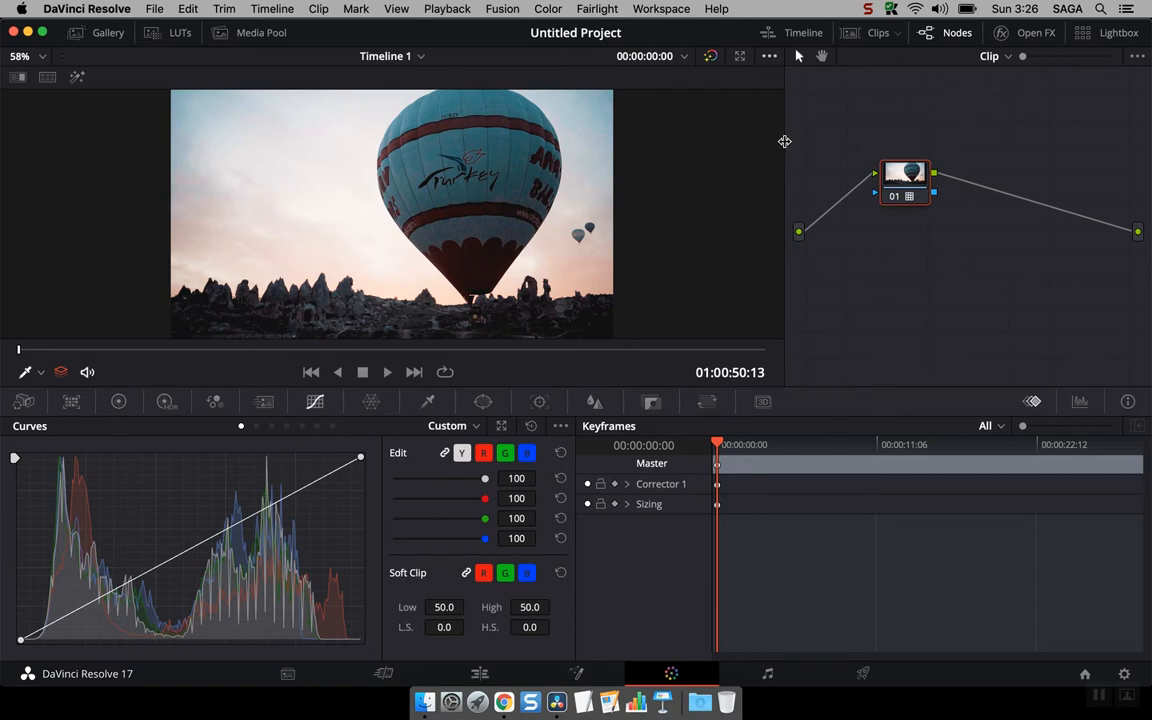
# Step: Widen the node editor and add a serial node after node 01, placing it to the right
pyautogui.moveTo(784, 141); pyautogui.dragTo(520, 144)
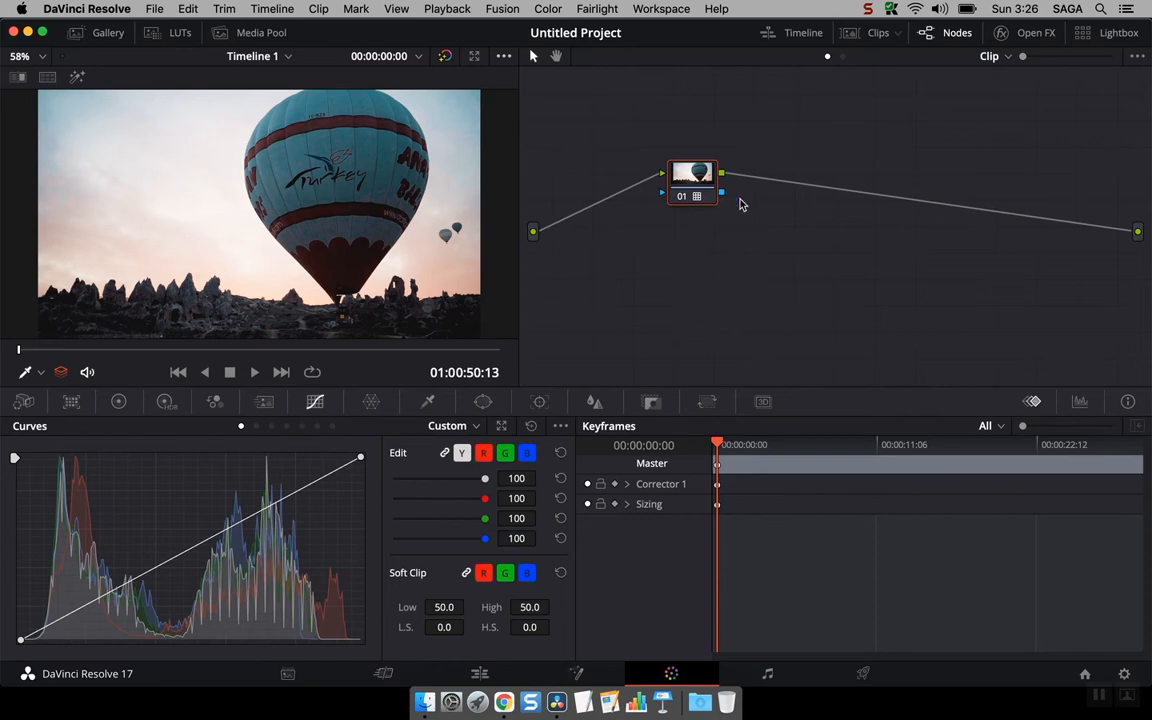
pyautogui.moveTo(711, 188); pyautogui.dragTo(638, 181)
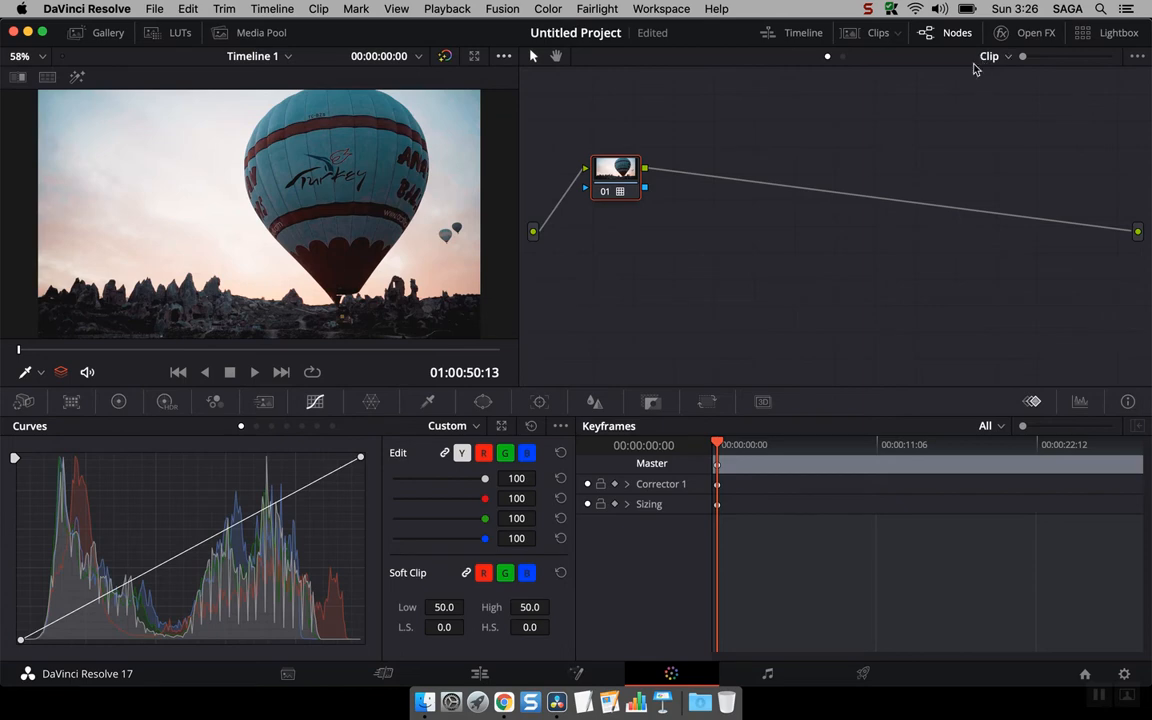
pyautogui.rightClick(614, 175)
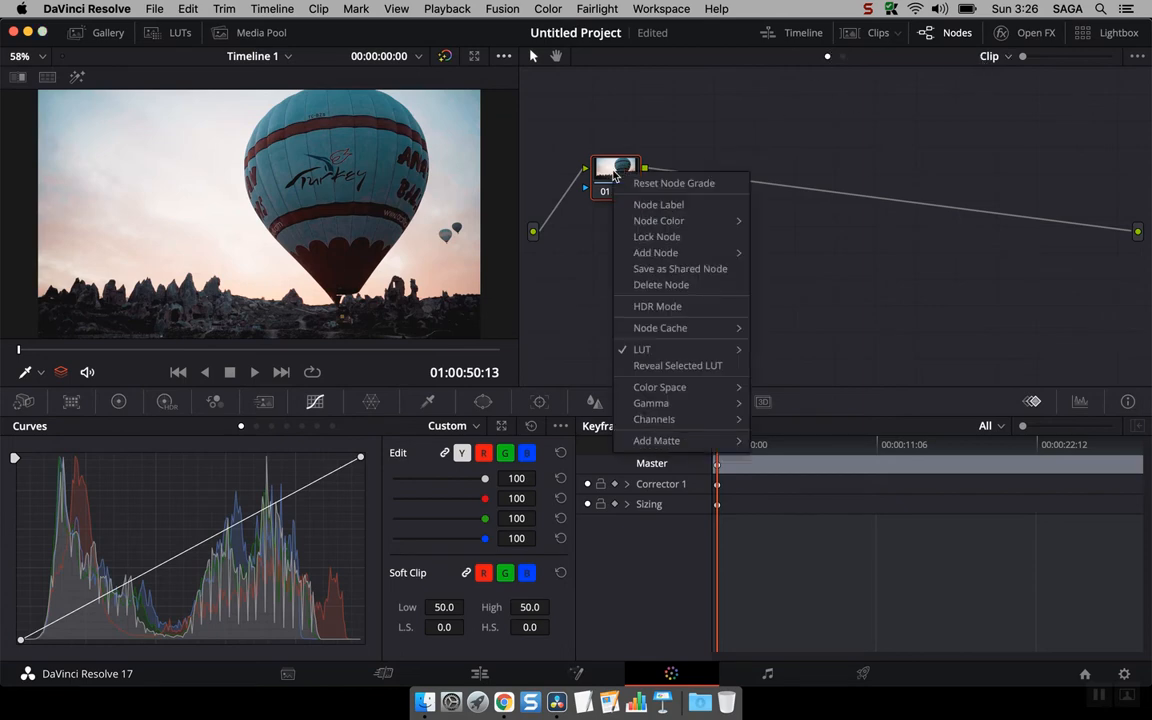
pyautogui.moveTo(694, 254)
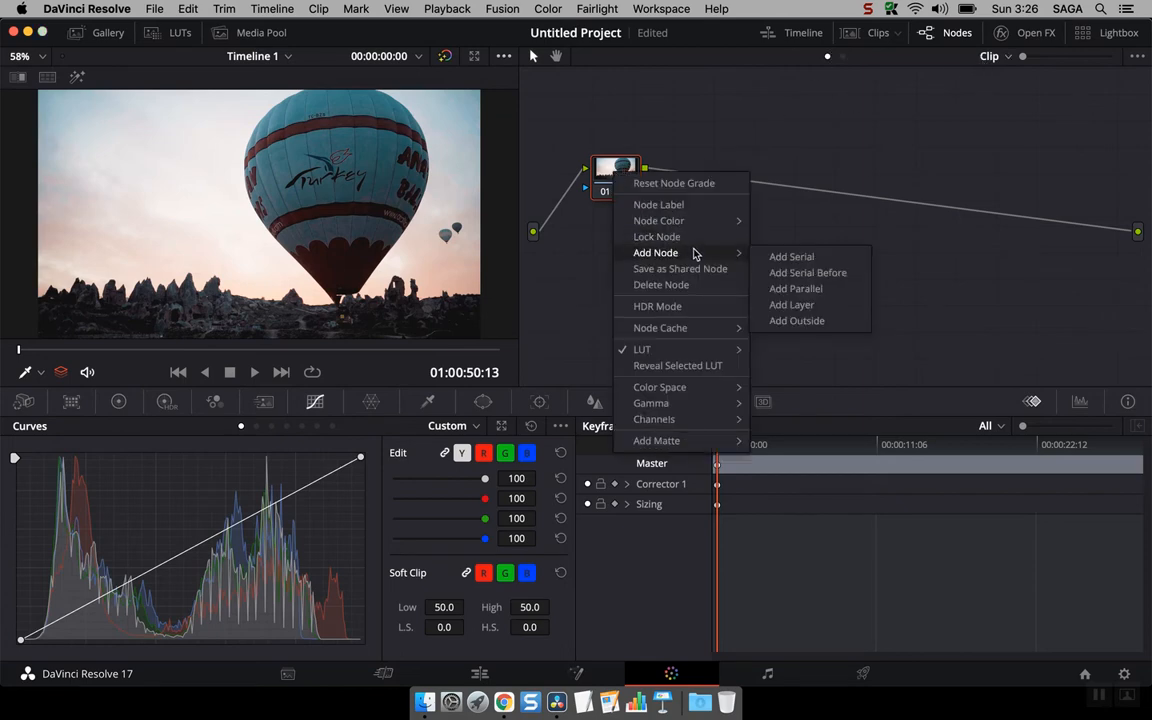
pyautogui.click(800, 257)
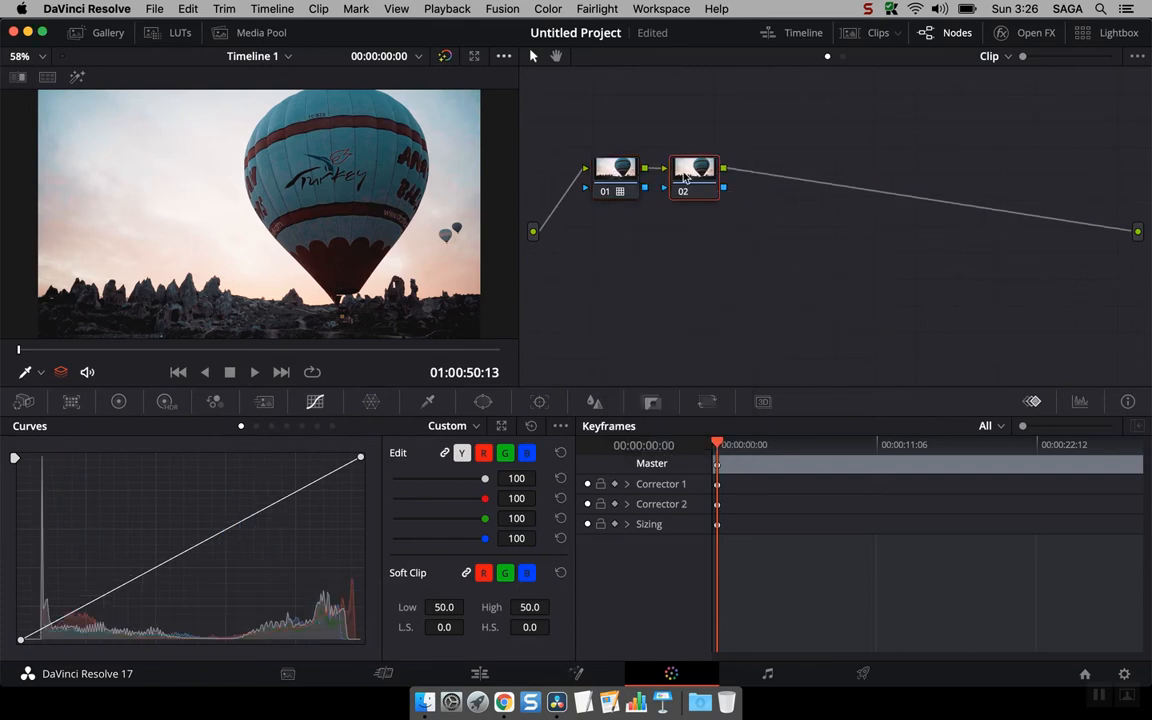
pyautogui.moveTo(685, 177); pyautogui.dragTo(745, 173)
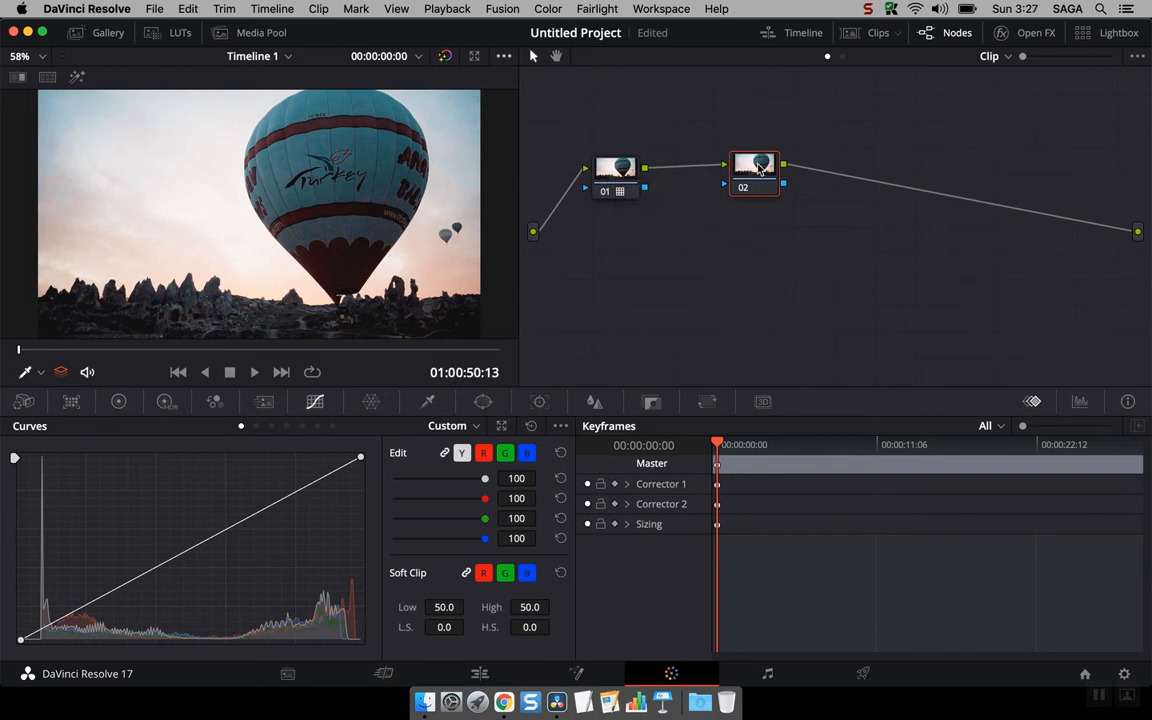
# Step: Open the Open FX library, apply Box Blur to node 02, and remove the OFX plugin
pyautogui.click(1025, 32)
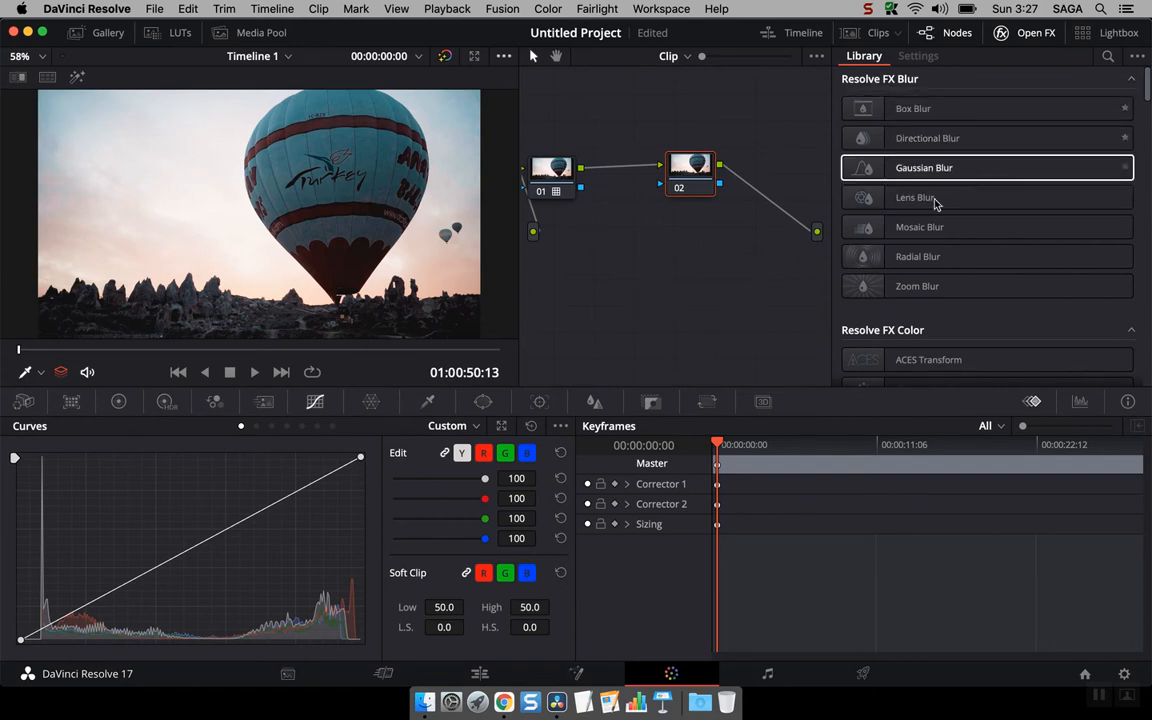
pyautogui.moveTo(951, 114); pyautogui.dragTo(691, 184)
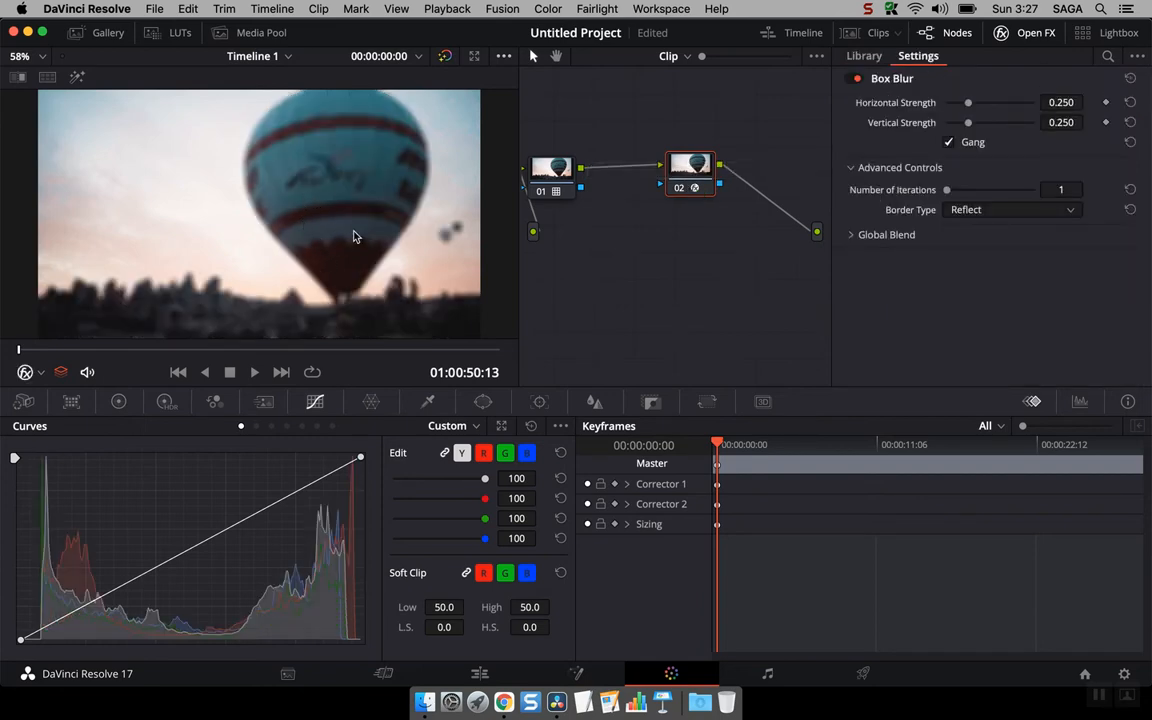
pyautogui.rightClick(702, 177)
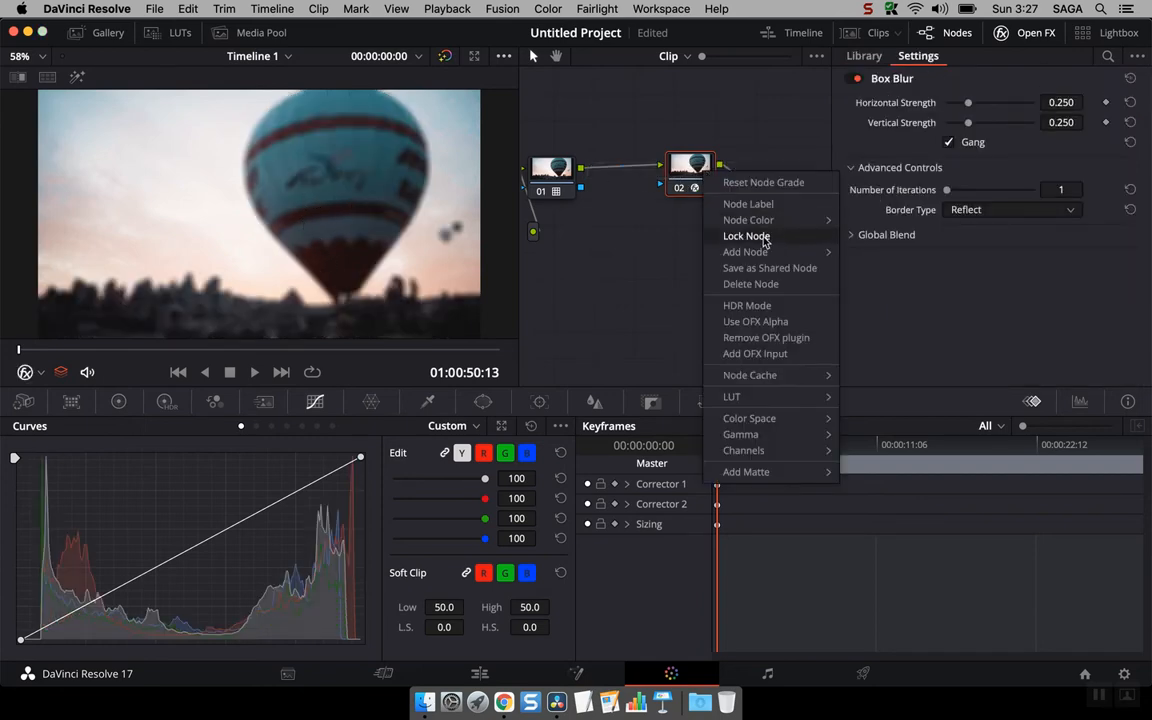
pyautogui.click(772, 337)
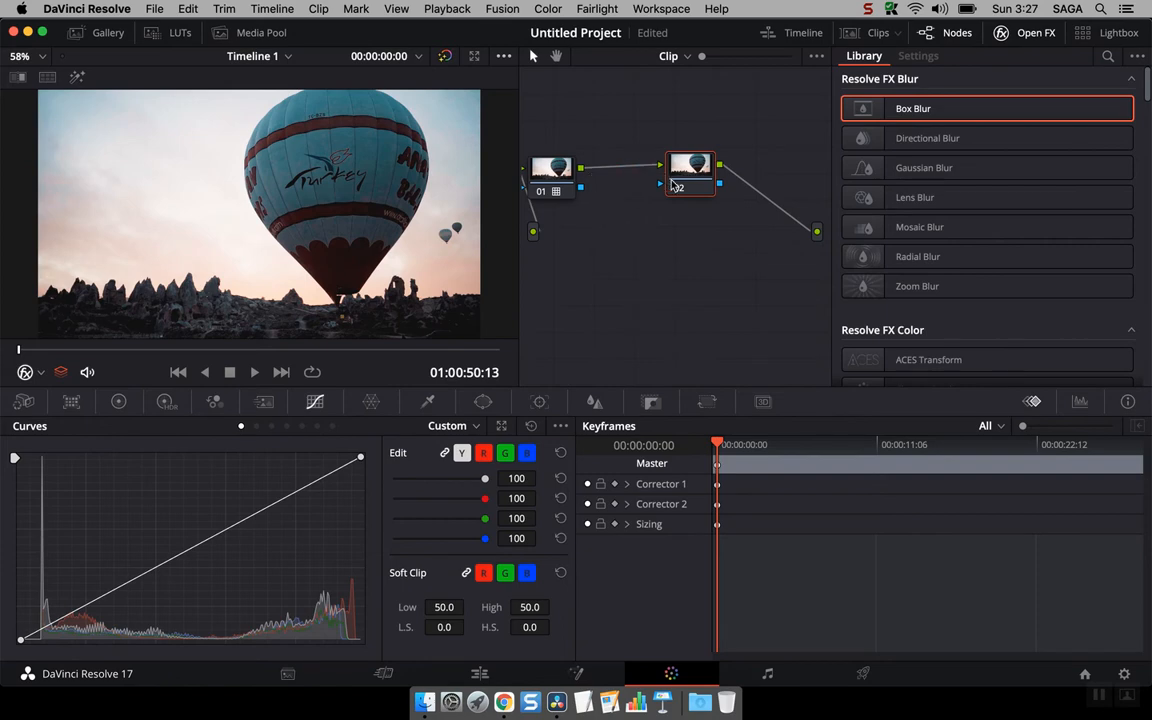
# Step: Test Box Blur on the repositioned node 02 at strength 0.147 and remove the OFX plugin again
pyautogui.moveTo(689, 194); pyautogui.dragTo(645, 142)
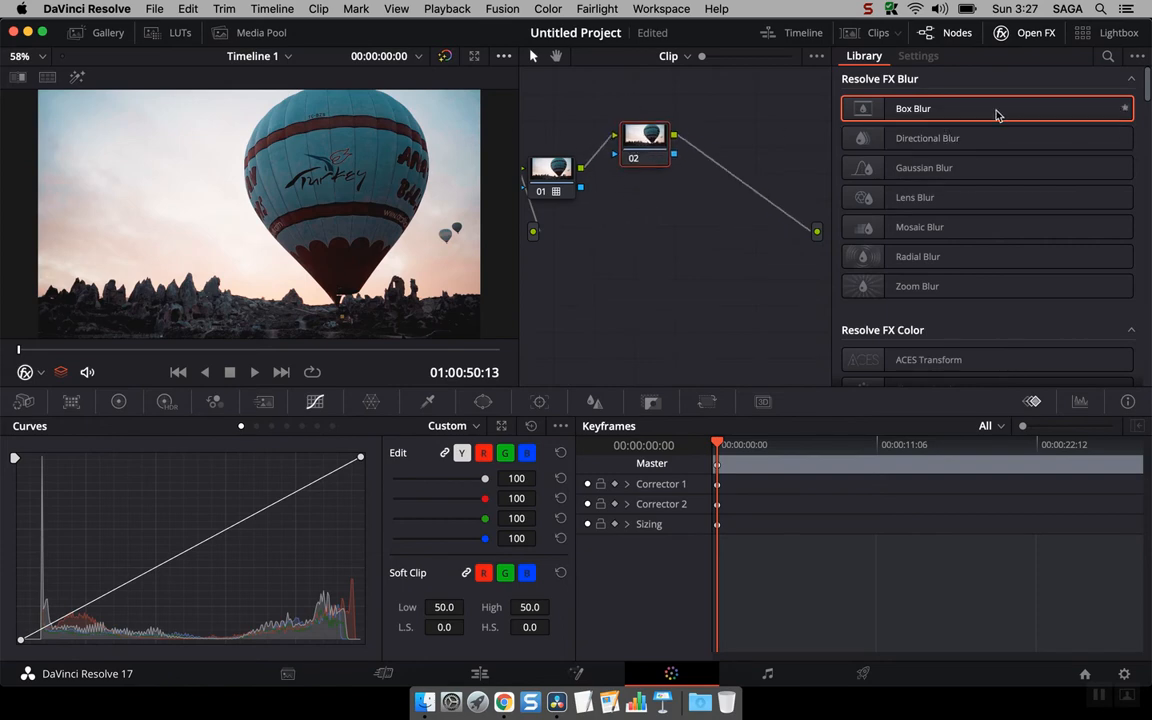
pyautogui.moveTo(998, 111); pyautogui.dragTo(656, 153)
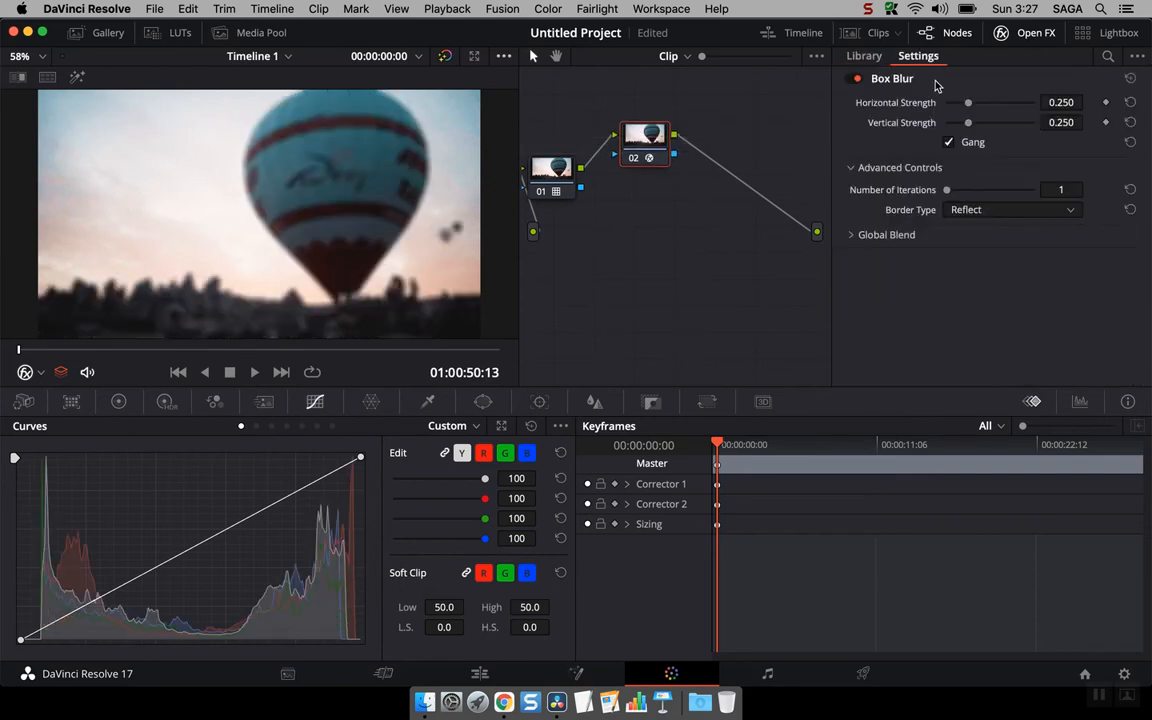
pyautogui.moveTo(967, 110)
pyautogui.mouseDown()
pyautogui.moveTo(946, 113)
pyautogui.moveTo(999, 108)
pyautogui.moveTo(957, 108)
pyautogui.mouseUp()
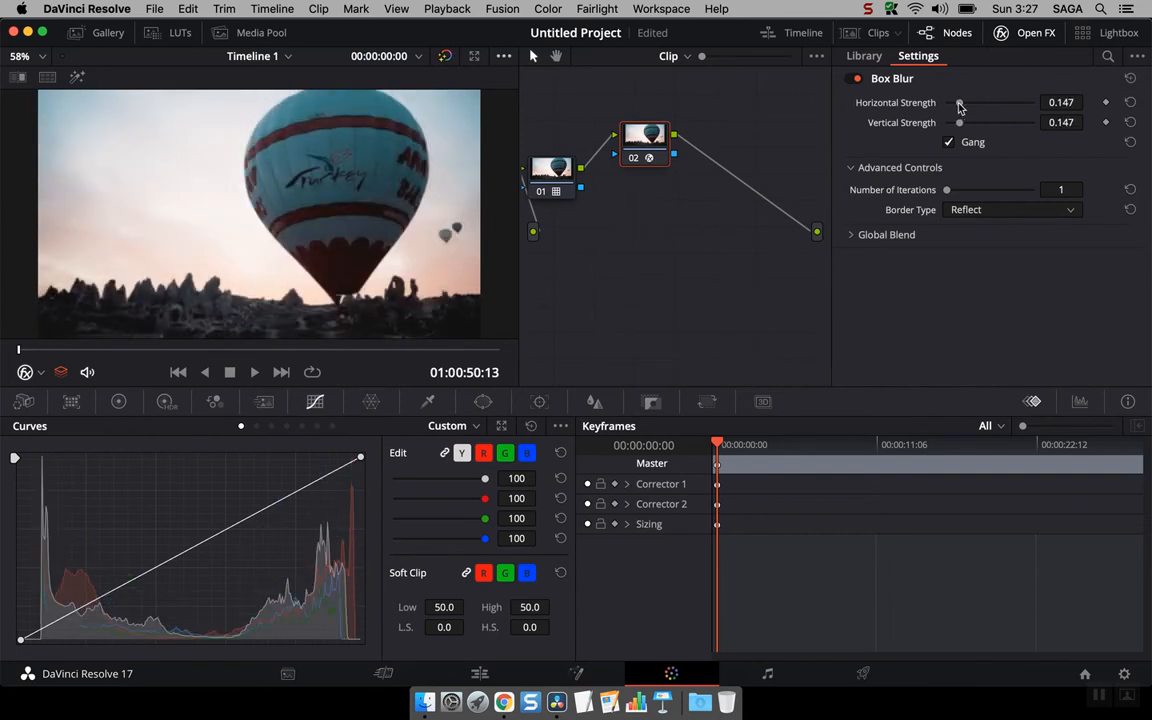
pyautogui.rightClick(646, 157)
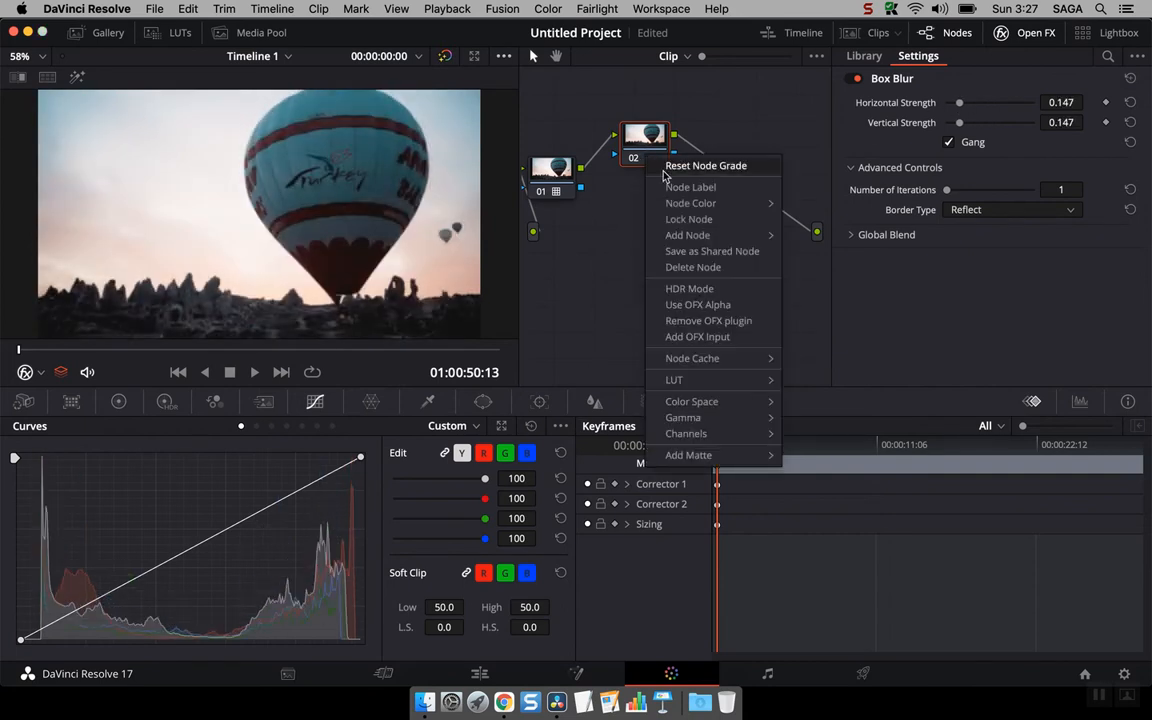
pyautogui.click(722, 320)
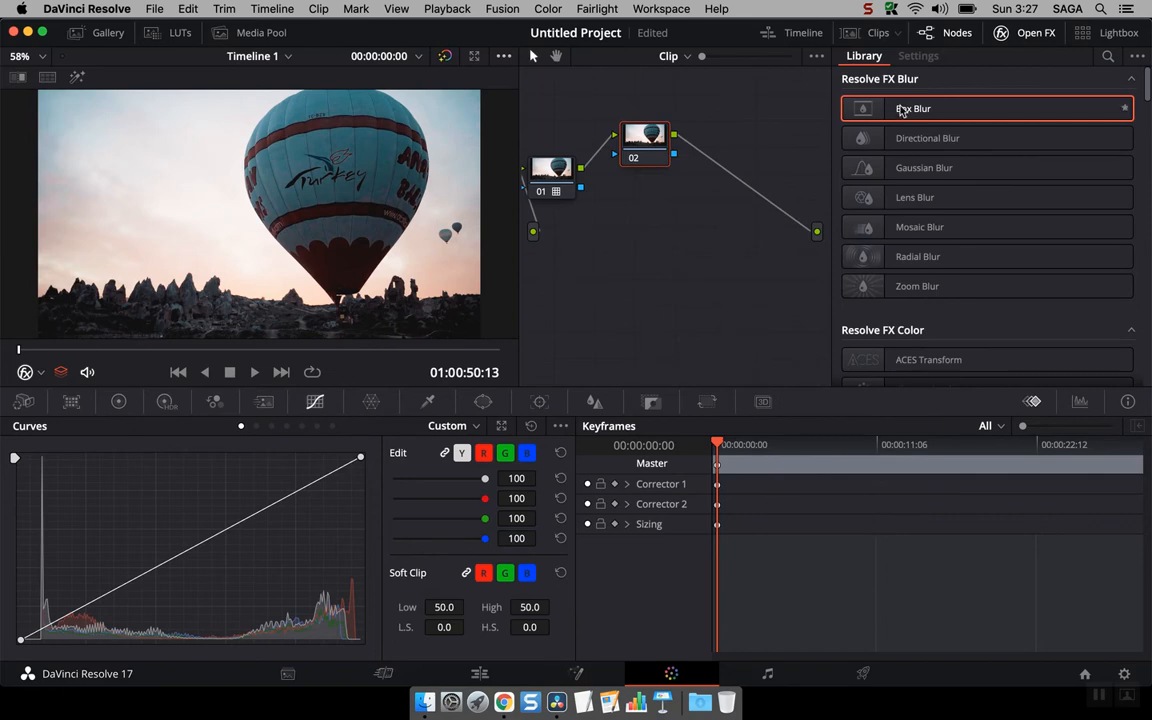
# Step: Add Box Blur as a standalone FX node and wire it between node 02 and the output
pyautogui.moveTo(905, 108); pyautogui.dragTo(692, 254)
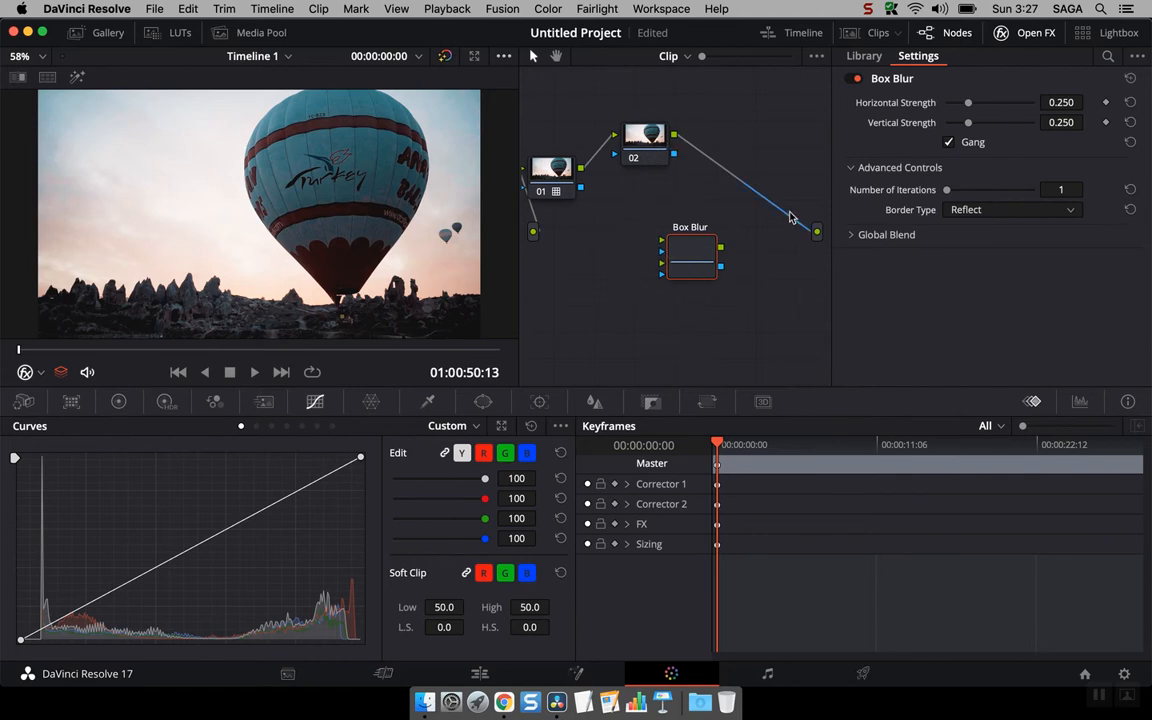
pyautogui.moveTo(674, 135); pyautogui.dragTo(662, 241)
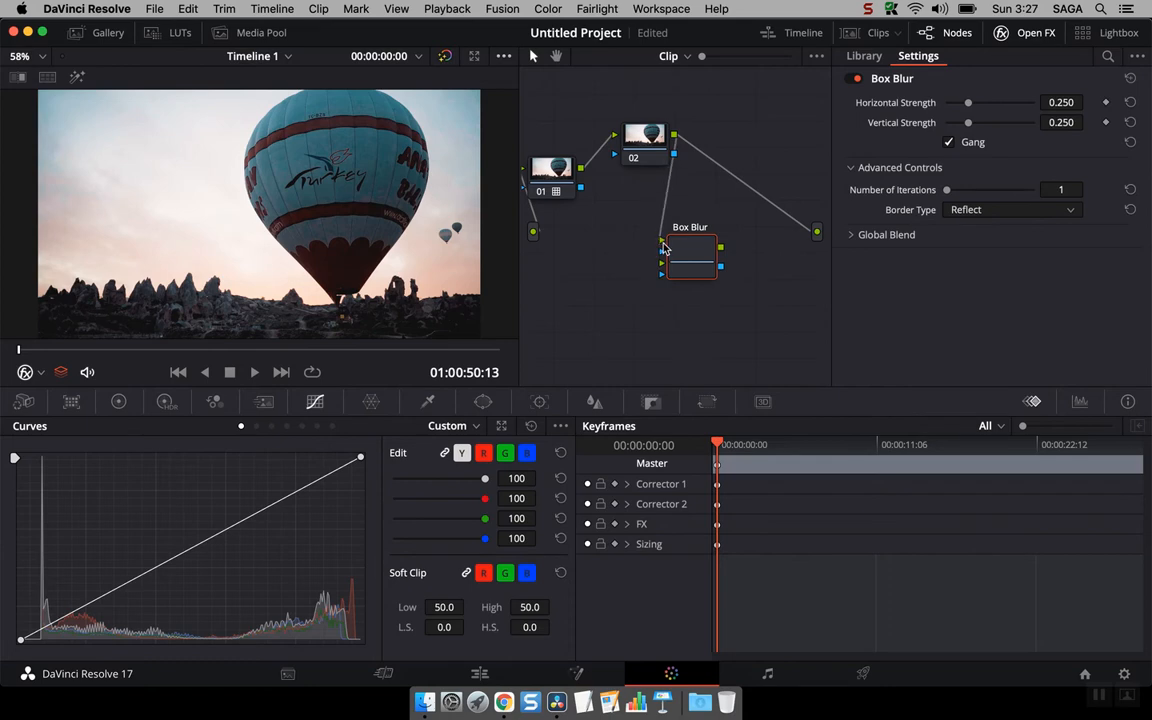
pyautogui.click(804, 229)
pyautogui.moveTo(721, 248); pyautogui.dragTo(817, 232)
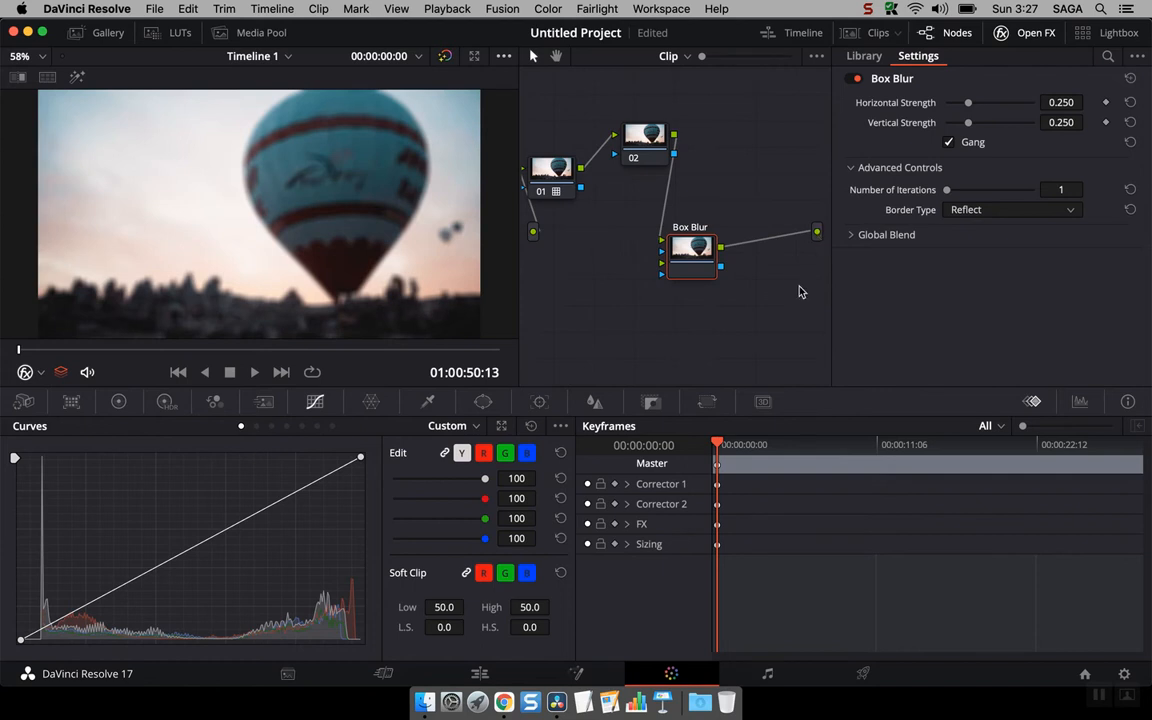
pyautogui.moveTo(676, 259); pyautogui.dragTo(725, 150)
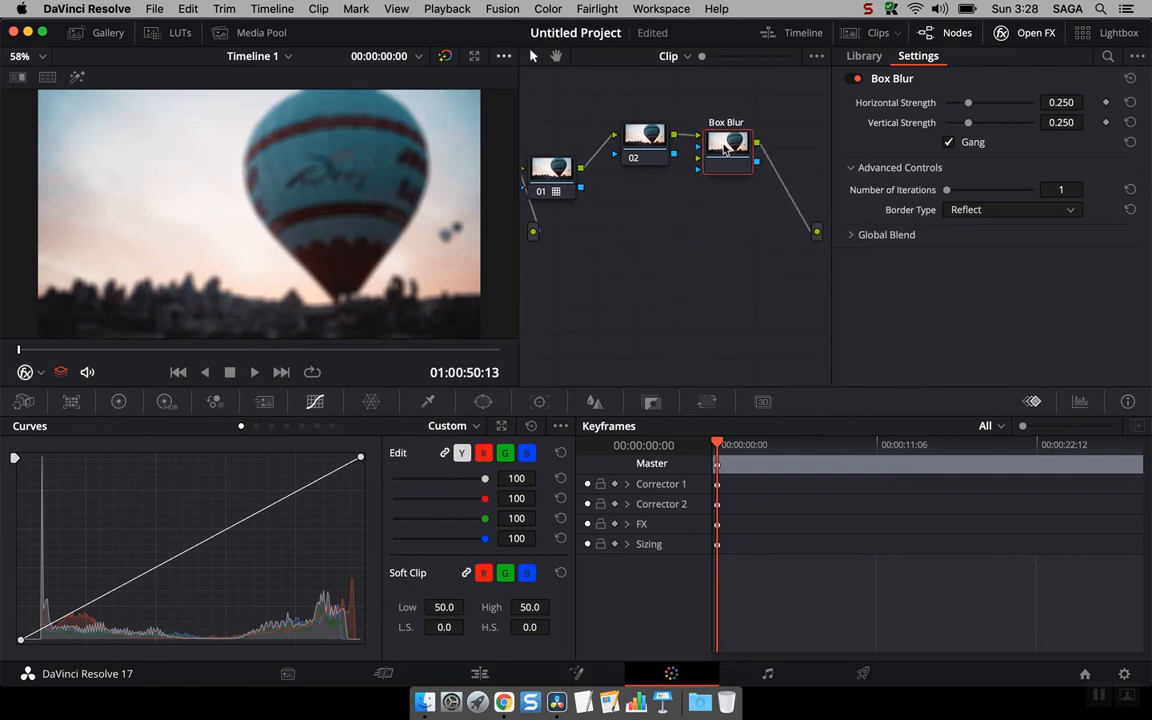
pyautogui.click(870, 56)
pyautogui.moveTo(951, 170); pyautogui.dragTo(744, 262)
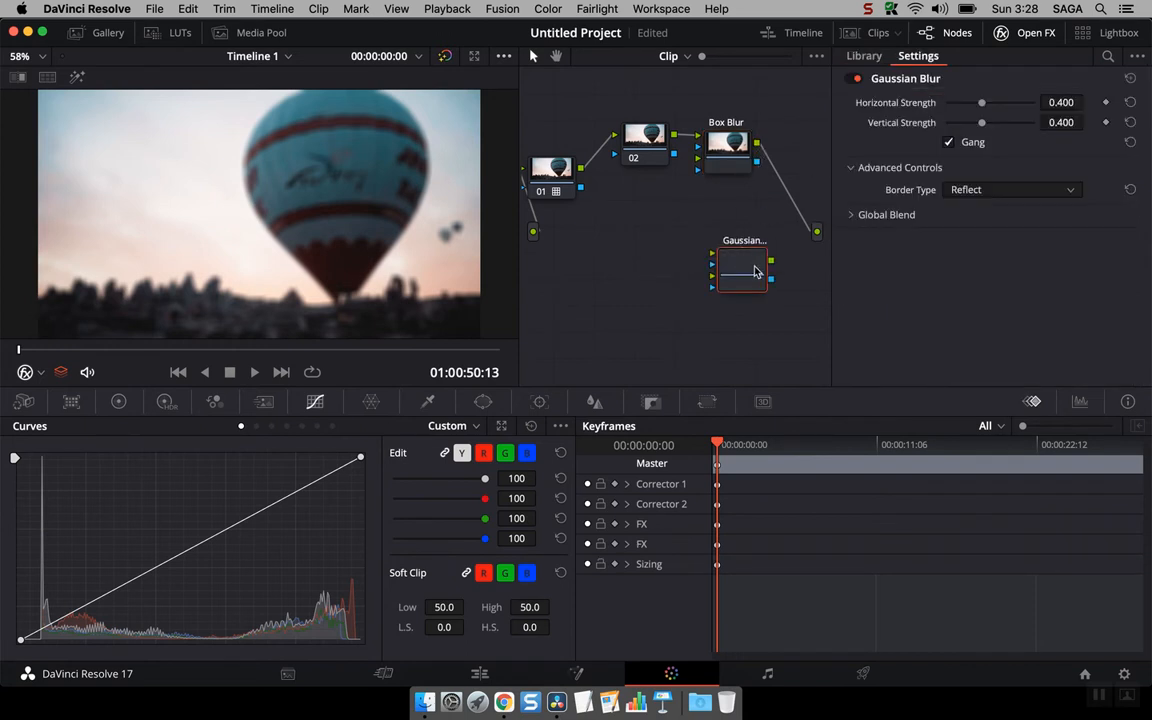
pyautogui.press('Delete')
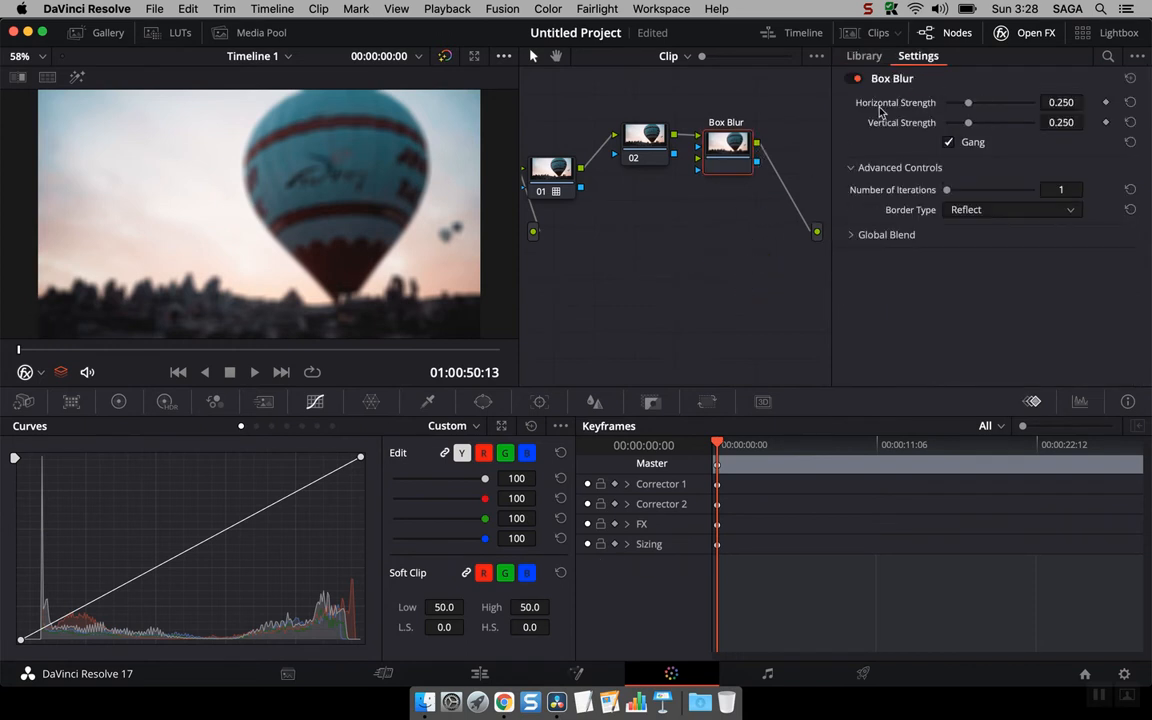
# Step: Insert a Gaussian Blur node between the Box Blur node and the output, setting its strength to 0.651
pyautogui.click(864, 56)
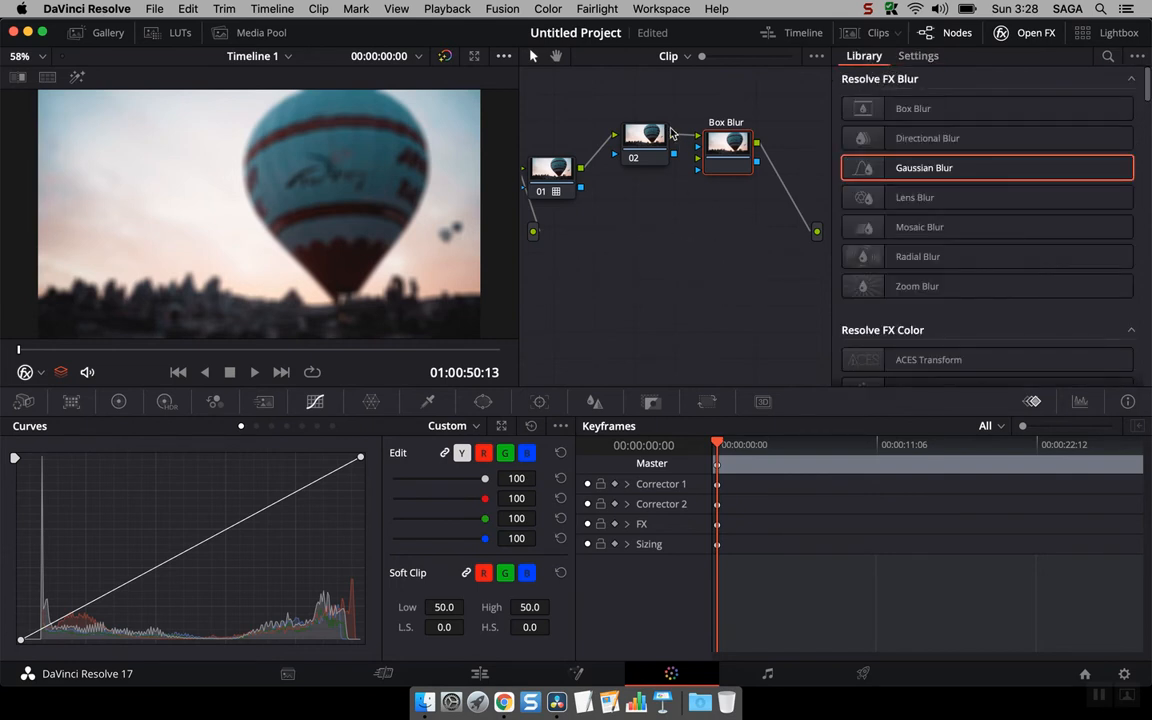
pyautogui.moveTo(910, 174); pyautogui.dragTo(718, 318)
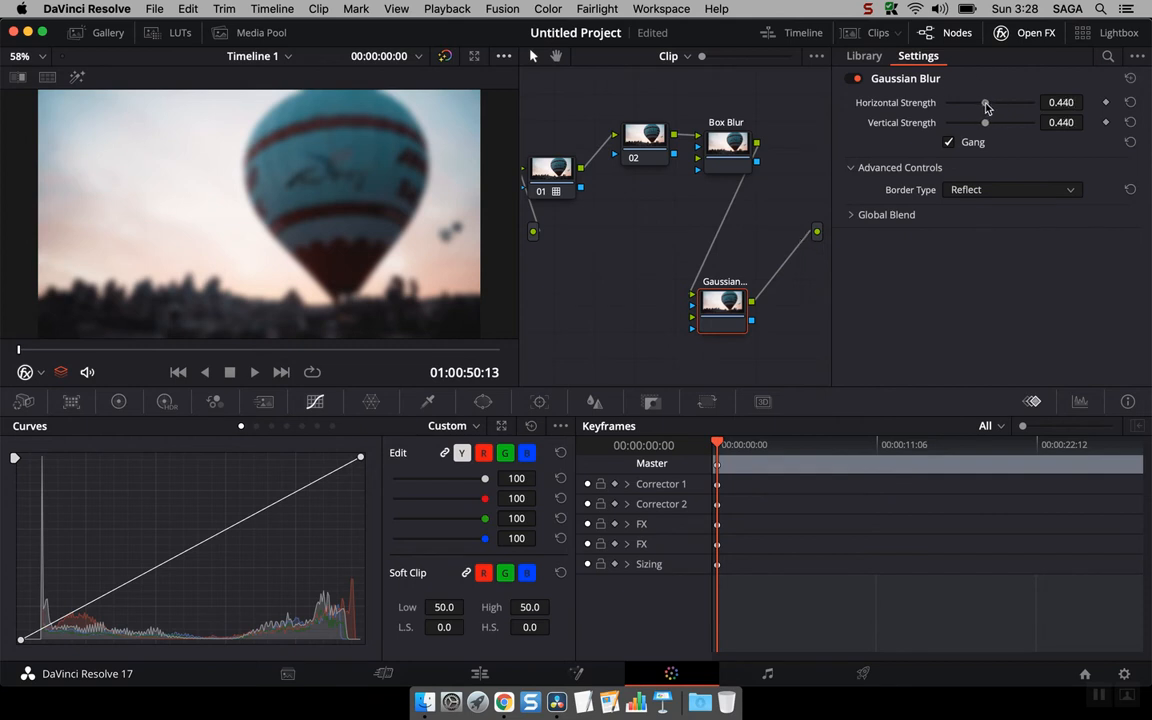
pyautogui.moveTo(983, 103); pyautogui.dragTo(1005, 105)
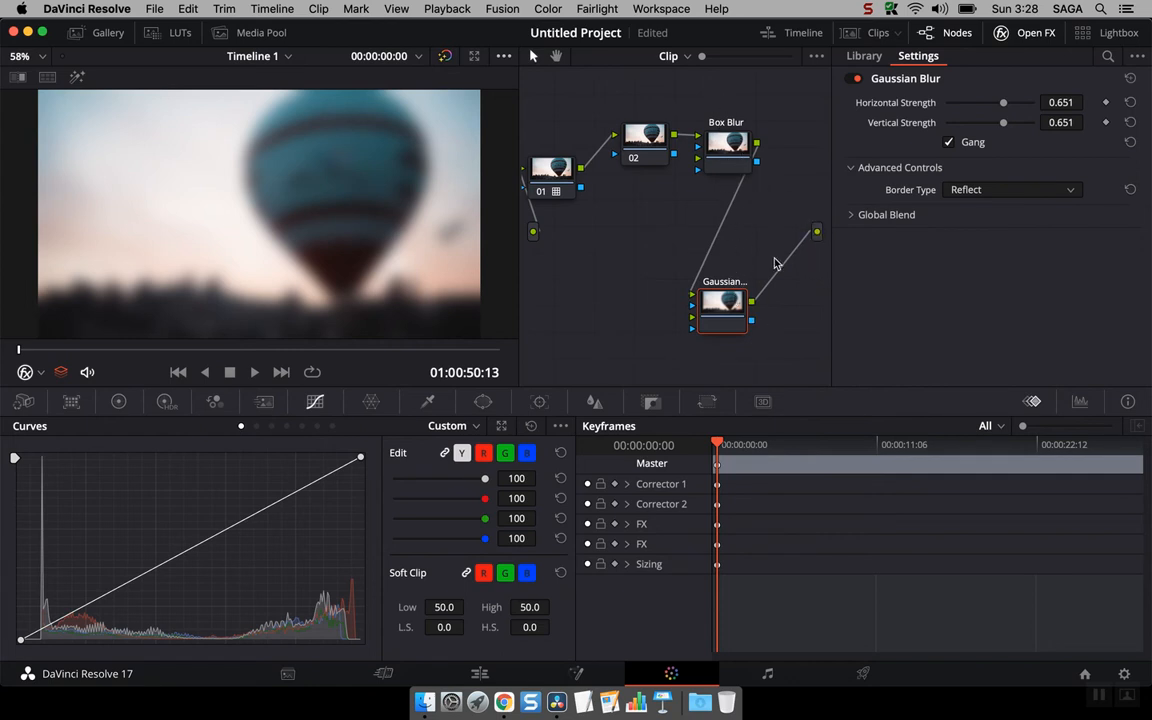
# Step: Delete the Box Blur and Gaussian Blur nodes
pyautogui.click(716, 142)
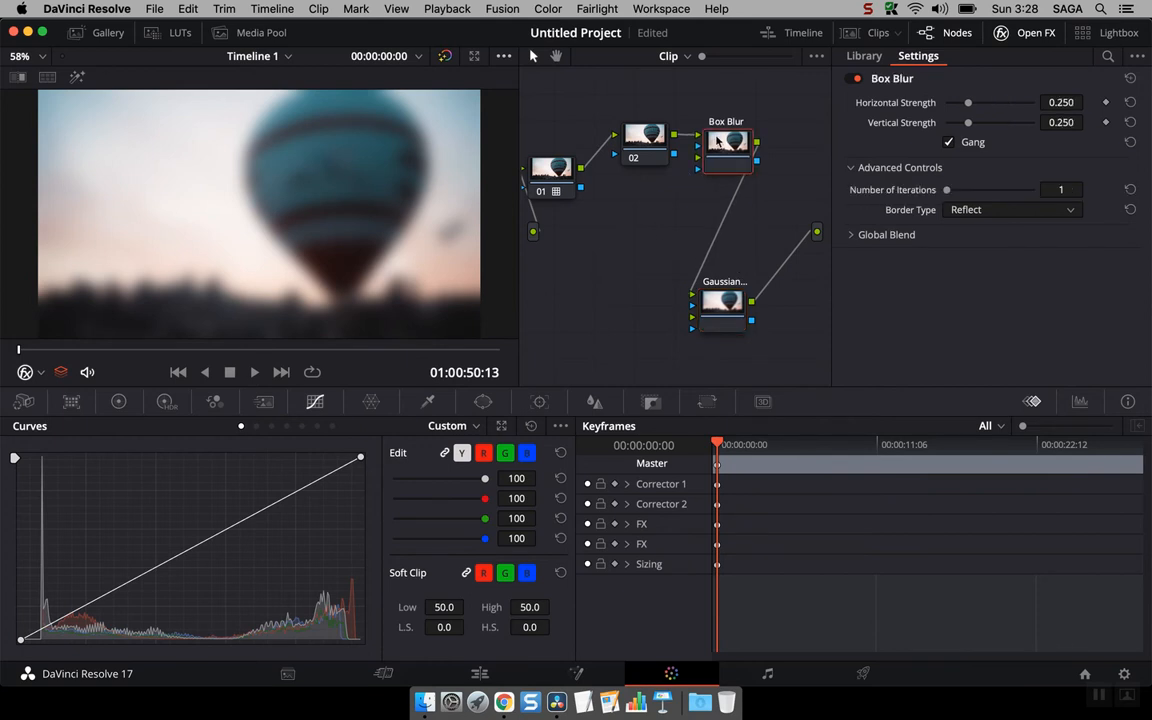
pyautogui.press('Delete')
pyautogui.press('Delete')
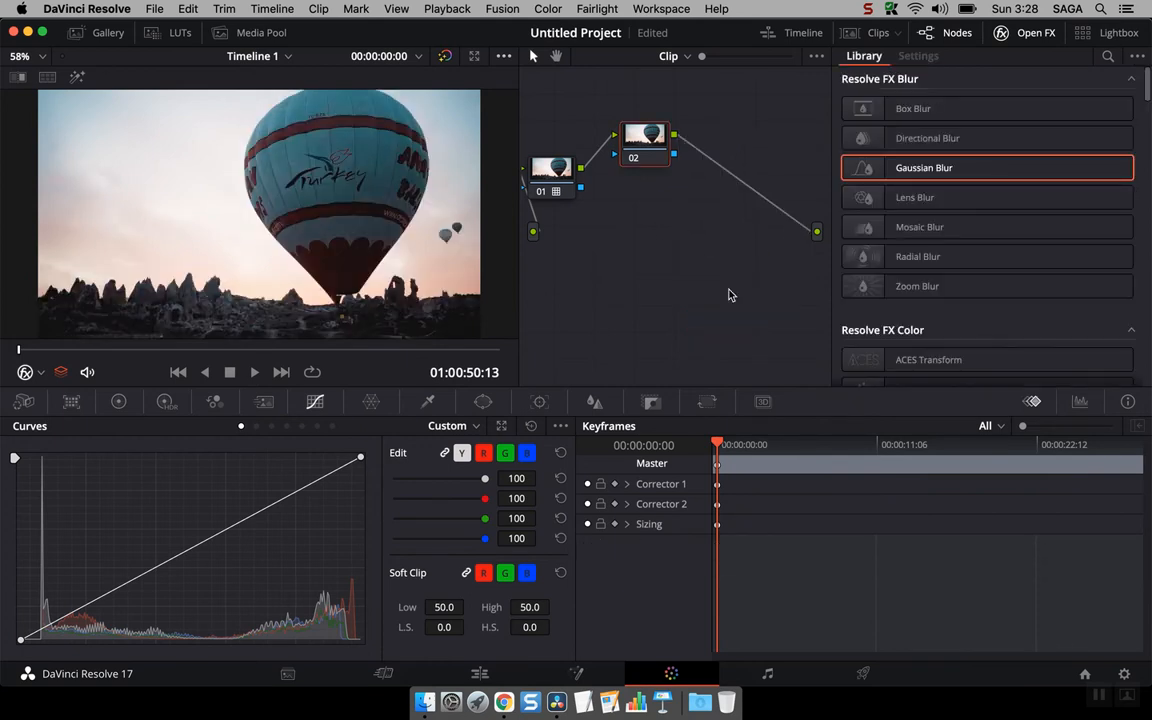
# Step: Scroll through the Open FX library to browse the available effect categories
pyautogui.scroll(-10, 1018, 154)
pyautogui.scroll(-5, 1018, 154)
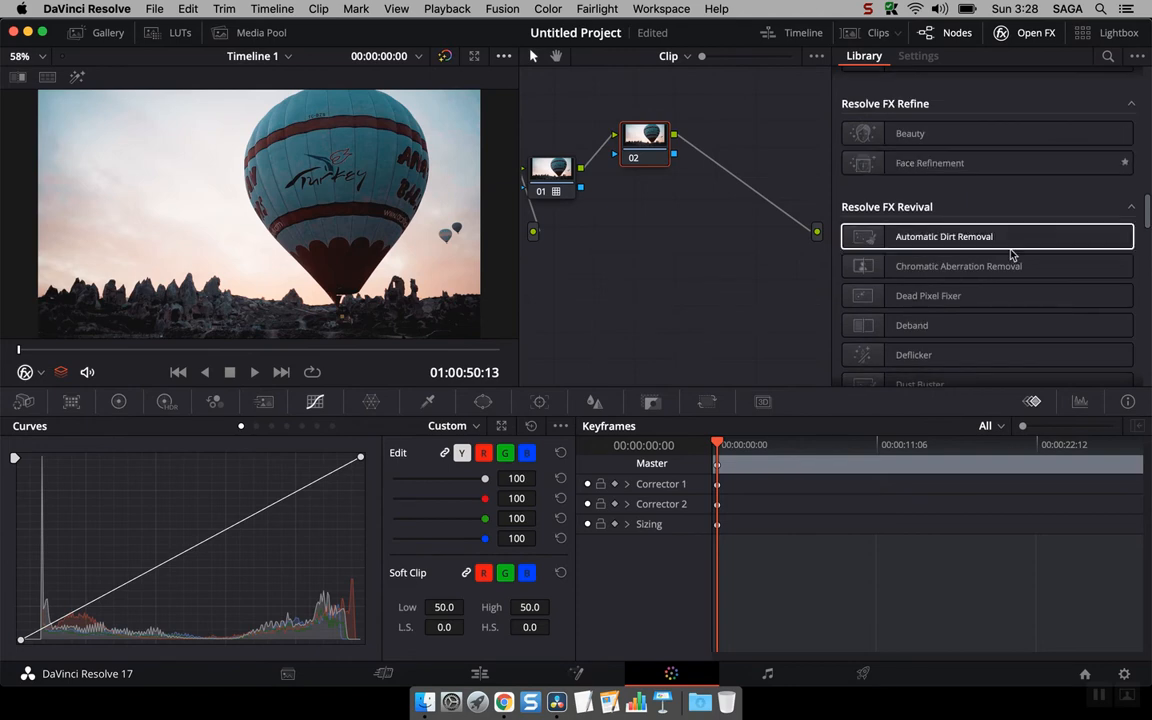
pyautogui.scroll(-5, 985, 257)
pyautogui.scroll(-5, 985, 258)
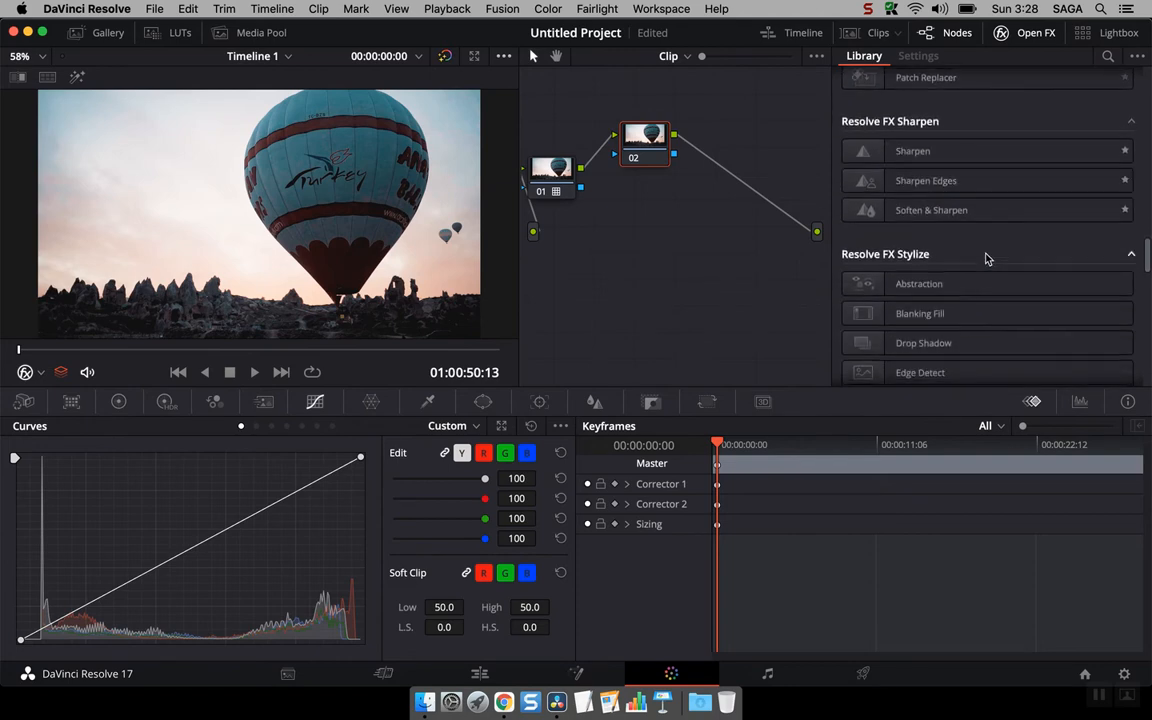
pyautogui.scroll(-5, 985, 258)
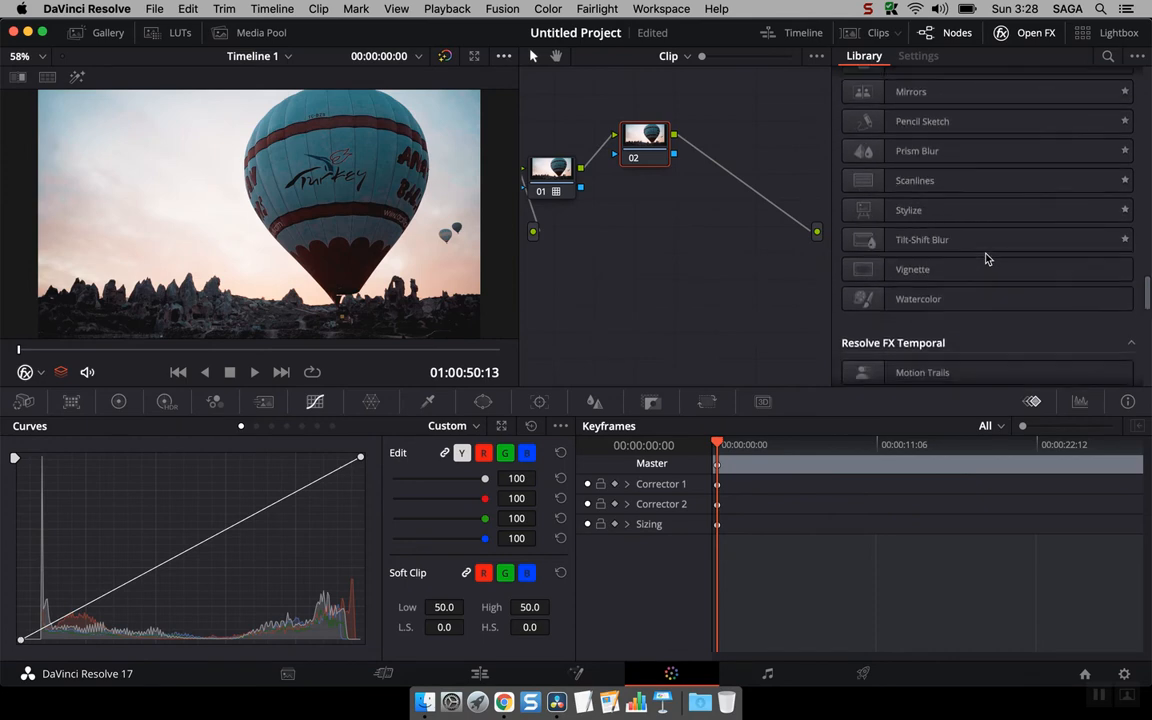
pyautogui.scroll(-3, 985, 258)
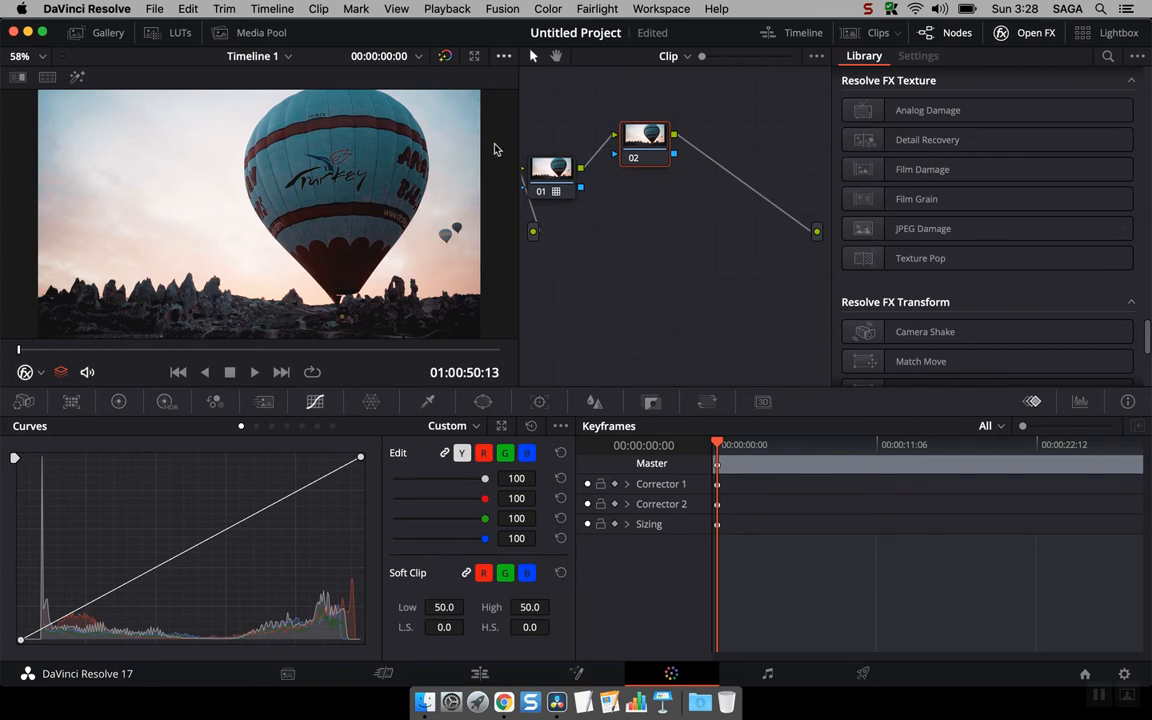
# Step: Scroll the Open FX library back up to the blur effects and preview the clips in the Lightbox
pyautogui.scroll(-5, 970, 268)
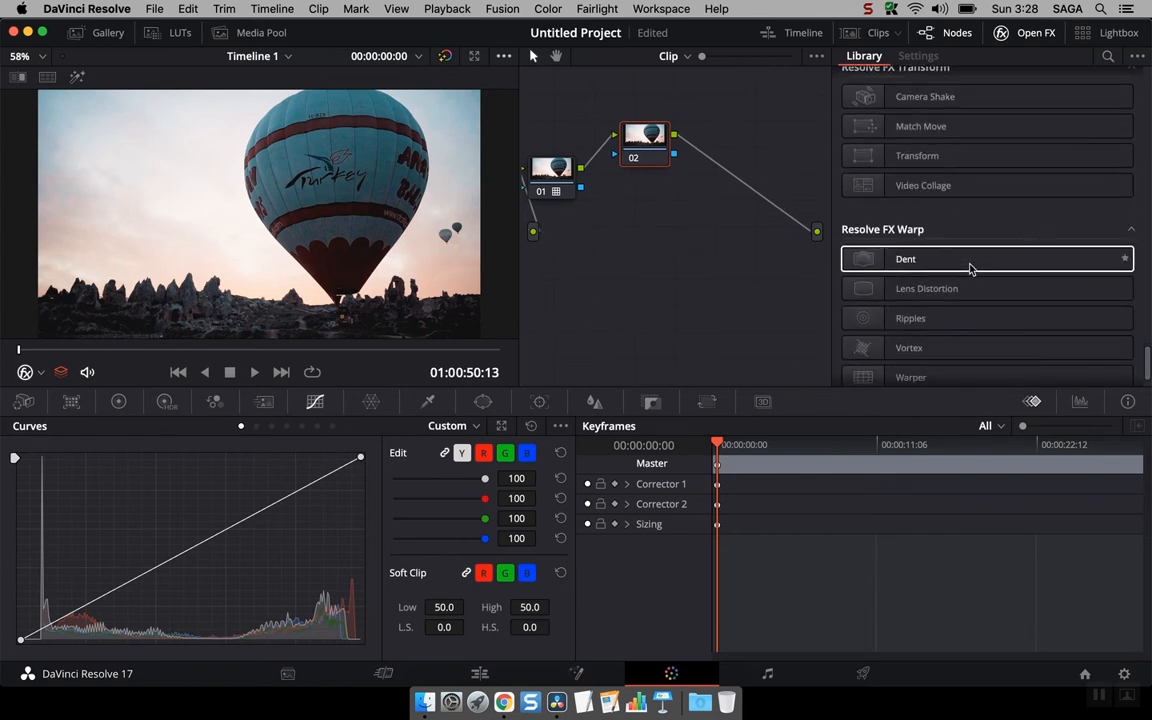
pyautogui.scroll(15, 970, 265)
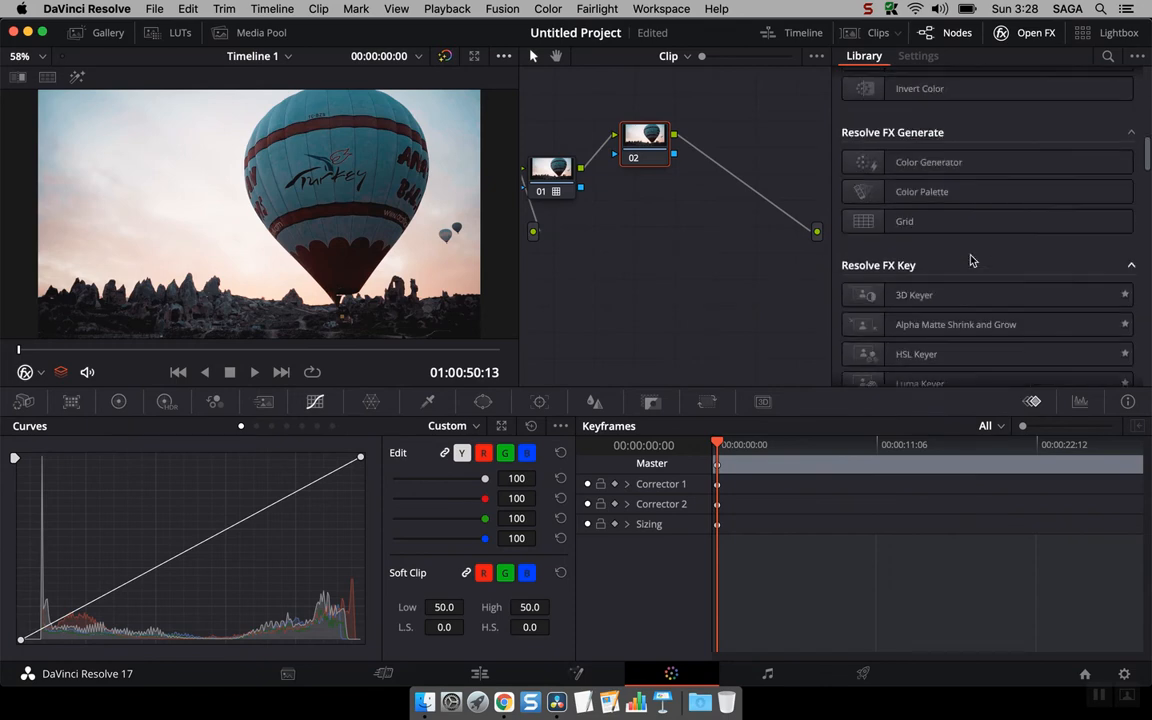
pyautogui.scroll(6, 970, 261)
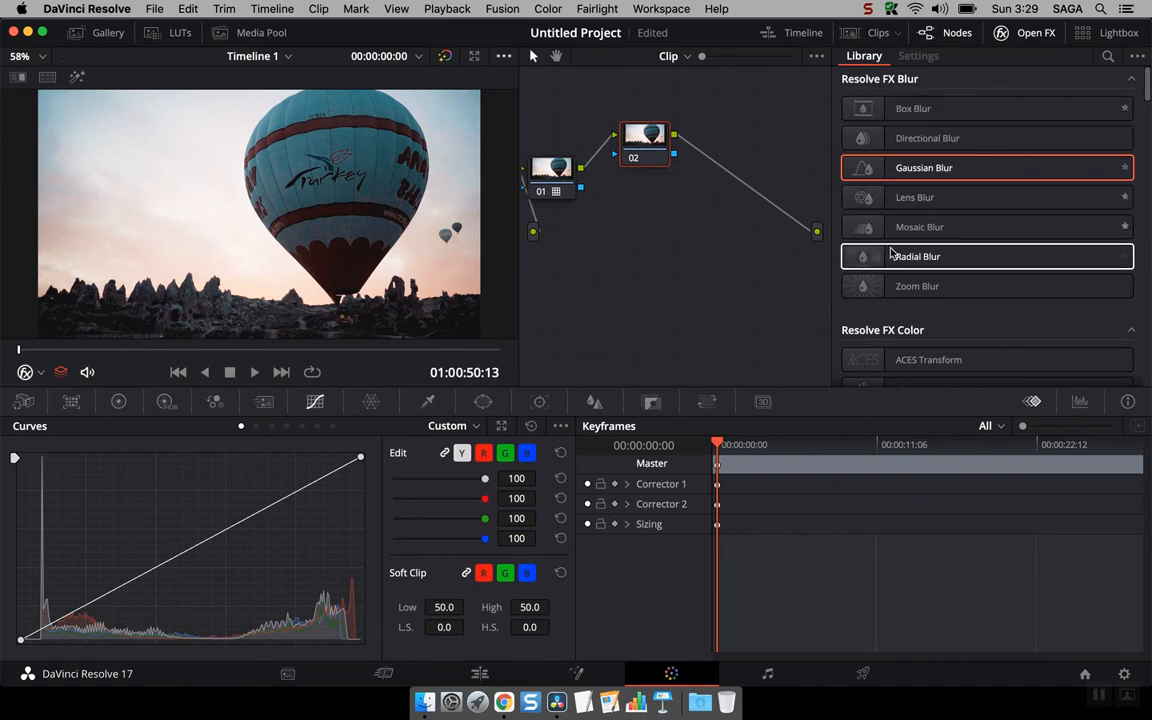
pyautogui.click(1093, 36)
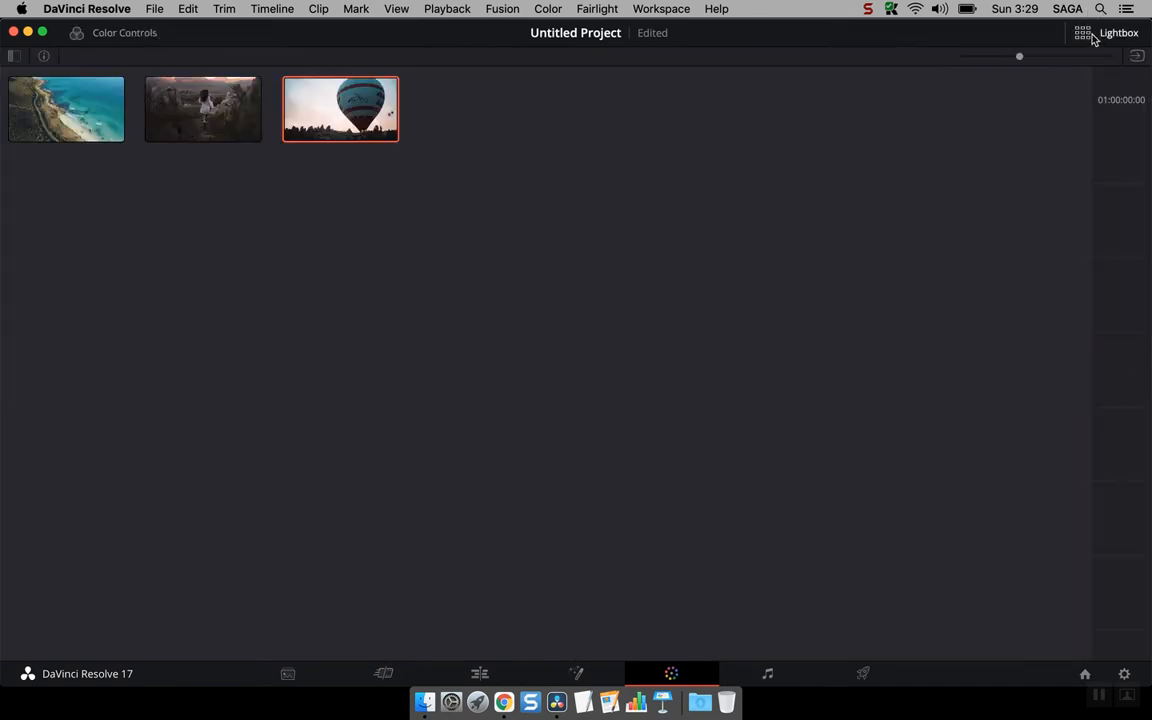
pyautogui.click(1091, 36)
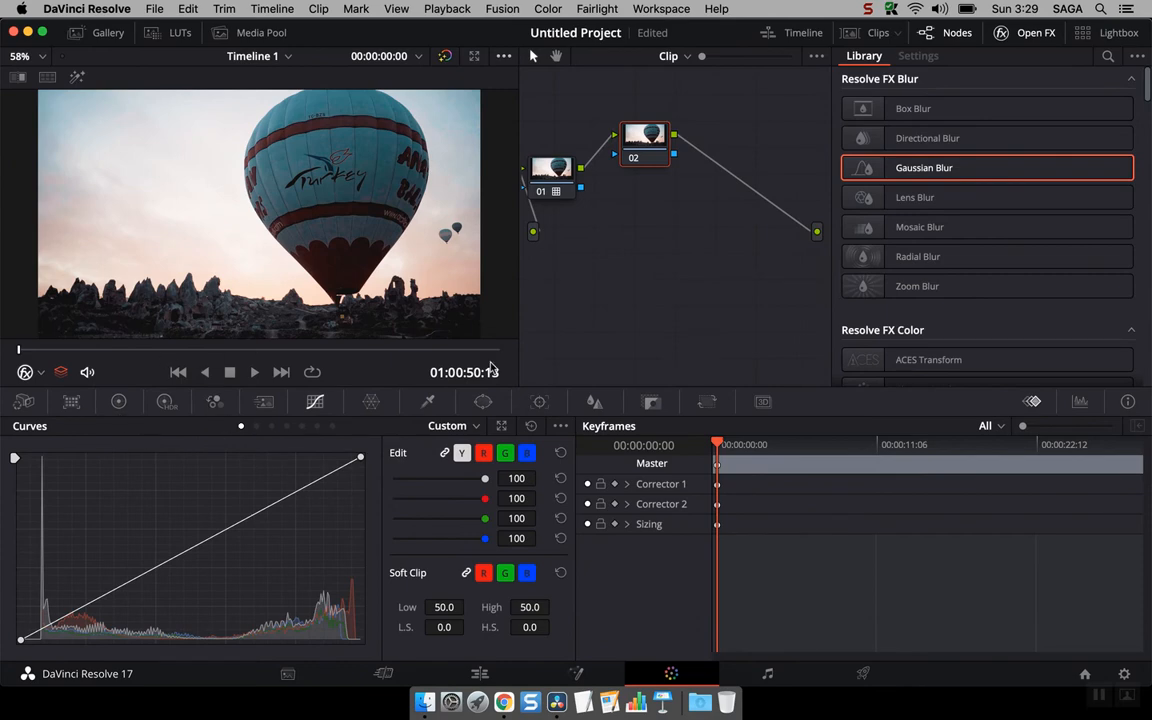
# Step: Cycle through the Color page palettes, including Camera Raw, Color Match, Primaries, HDR, Curves and Window
pyautogui.click(23, 402)
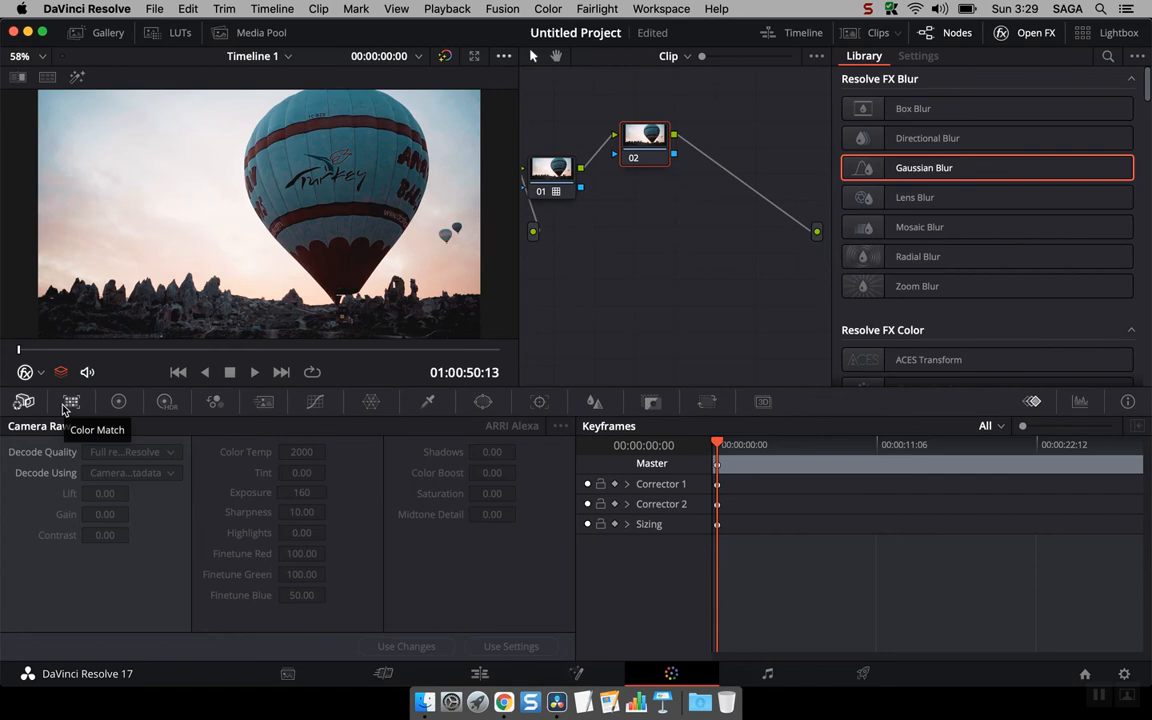
pyautogui.click(70, 401)
pyautogui.click(118, 401)
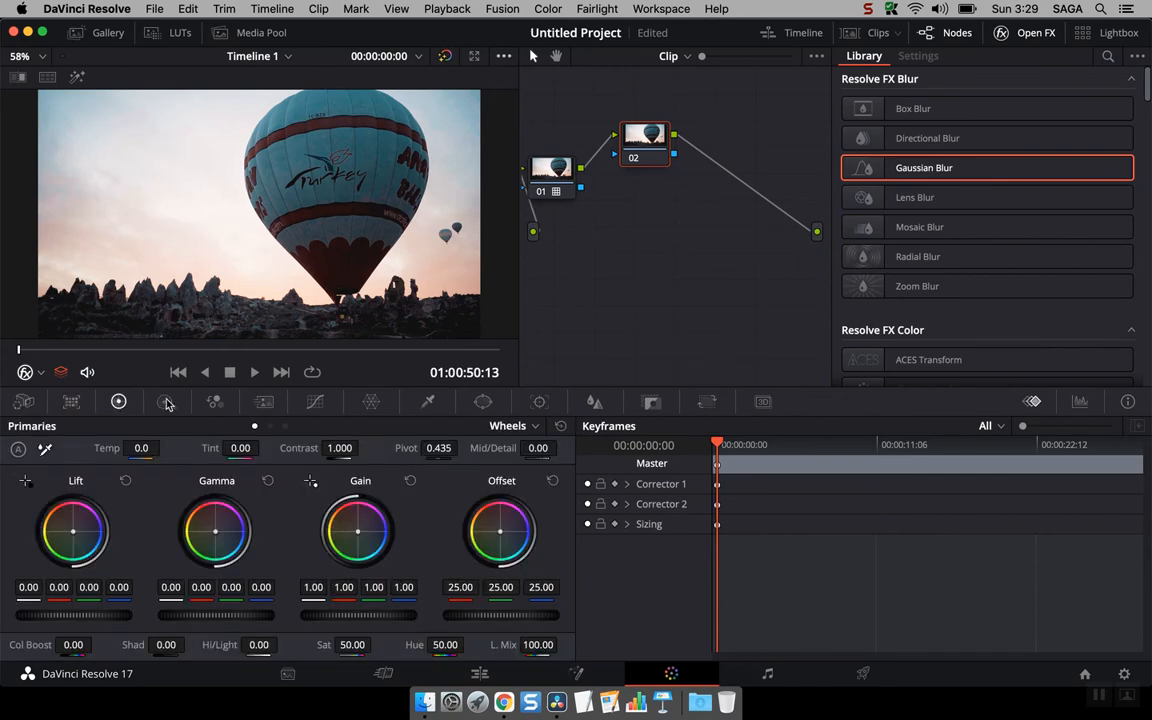
pyautogui.click(165, 401)
pyautogui.click(213, 401)
pyautogui.click(264, 401)
pyautogui.click(316, 401)
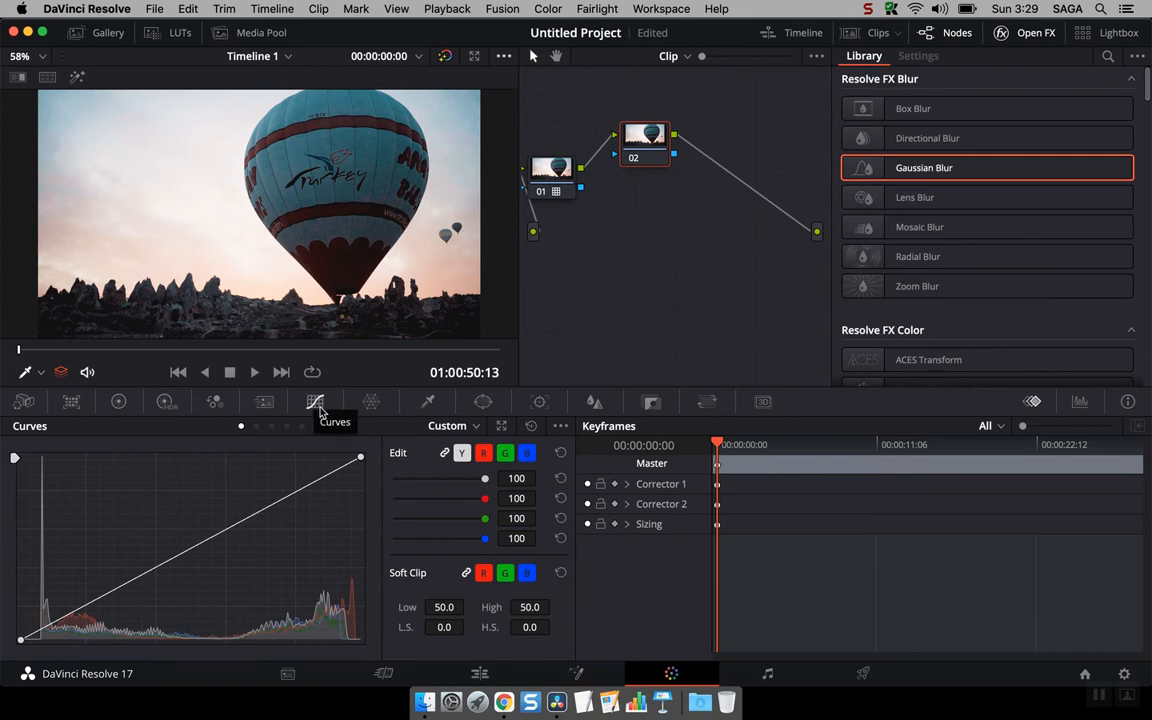
pyautogui.click(110, 401)
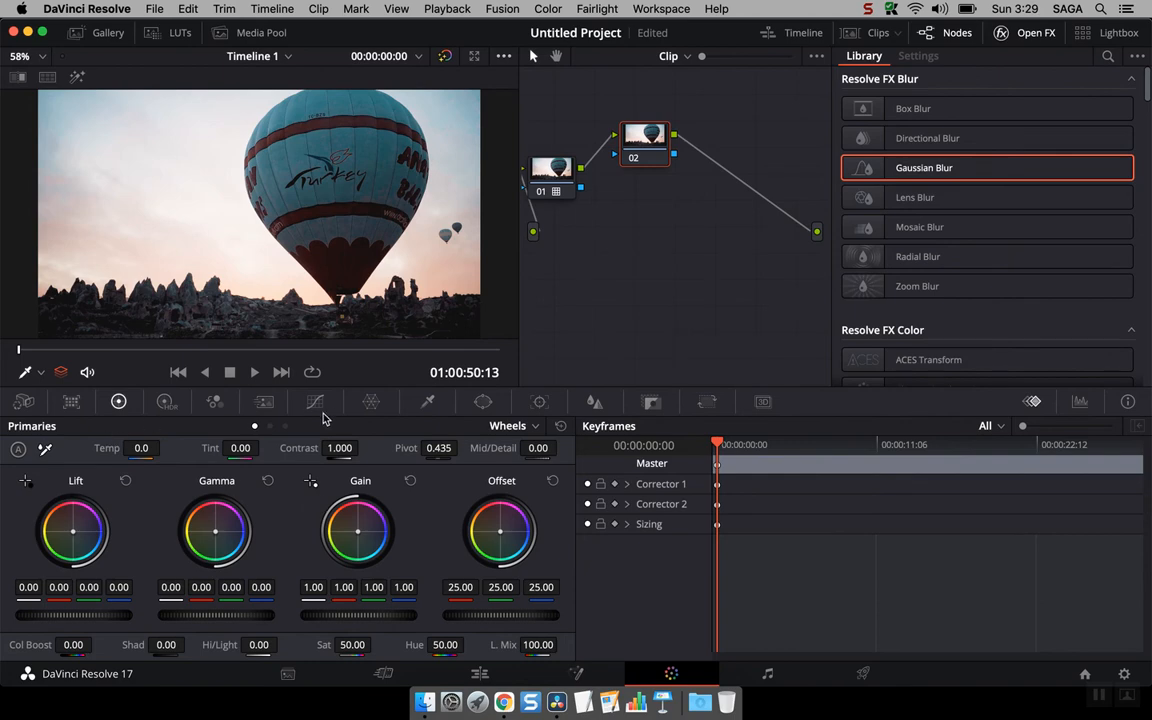
pyautogui.click(484, 402)
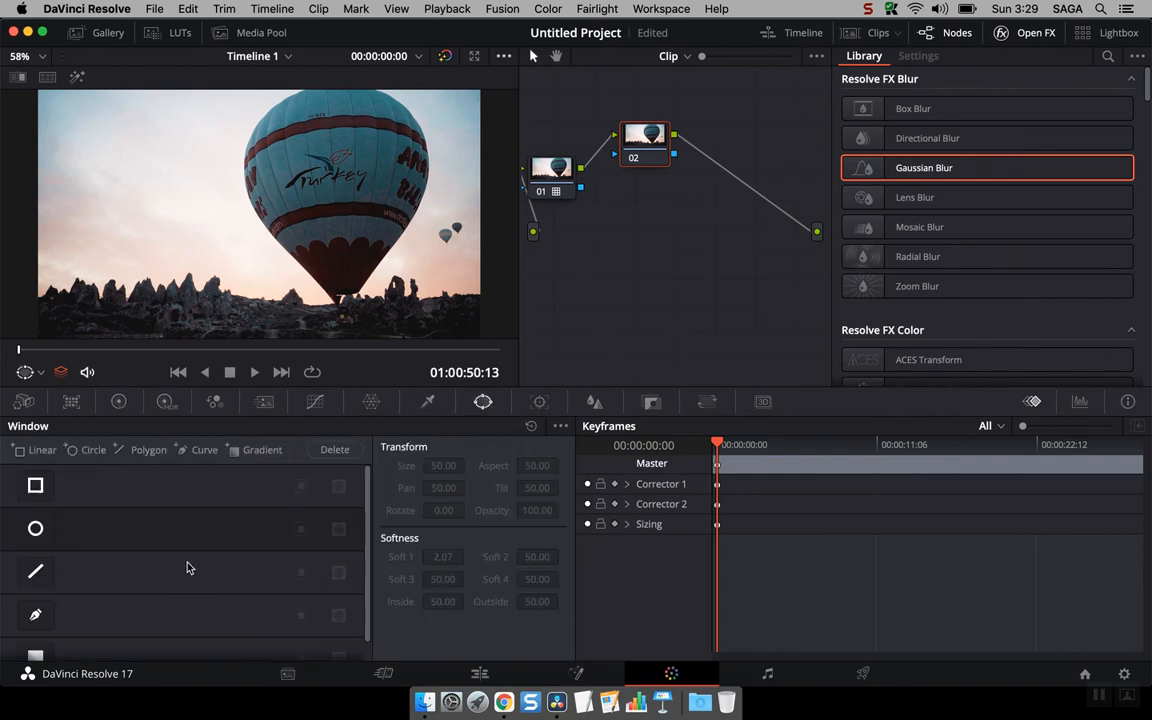
pyautogui.click(119, 401)
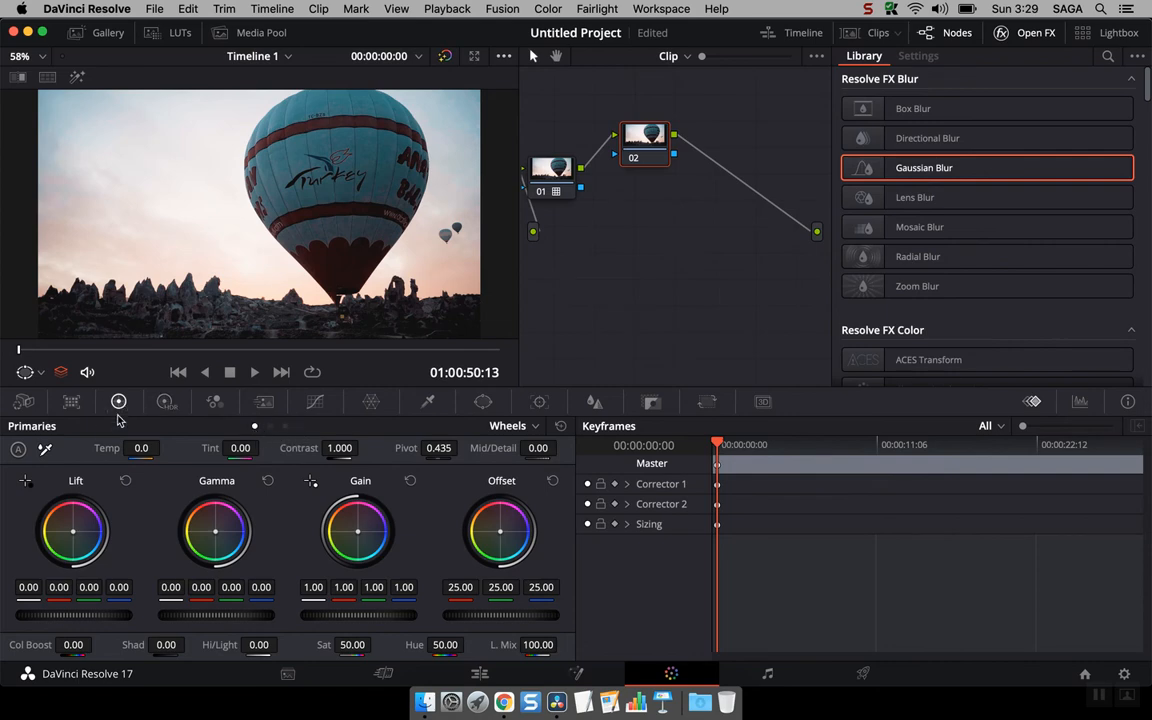
# Step: Switch the Primaries palette between its Wheels, Bars and Log modes
pyautogui.click(270, 427)
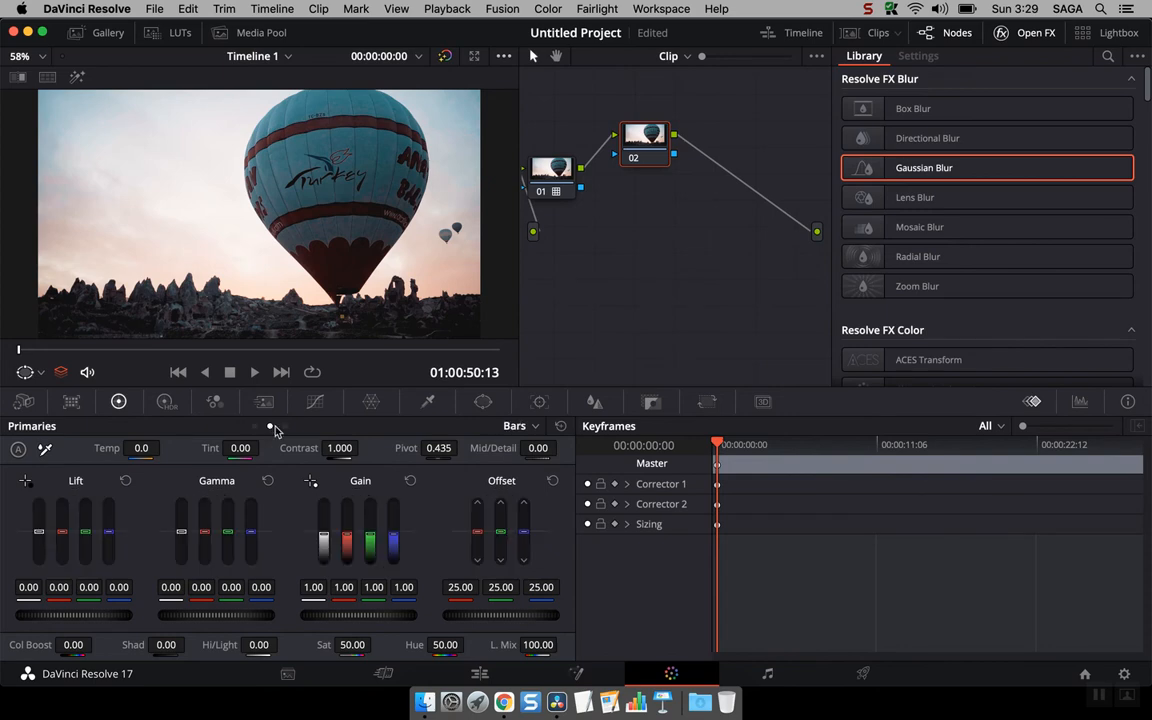
pyautogui.click(278, 427)
pyautogui.click(256, 427)
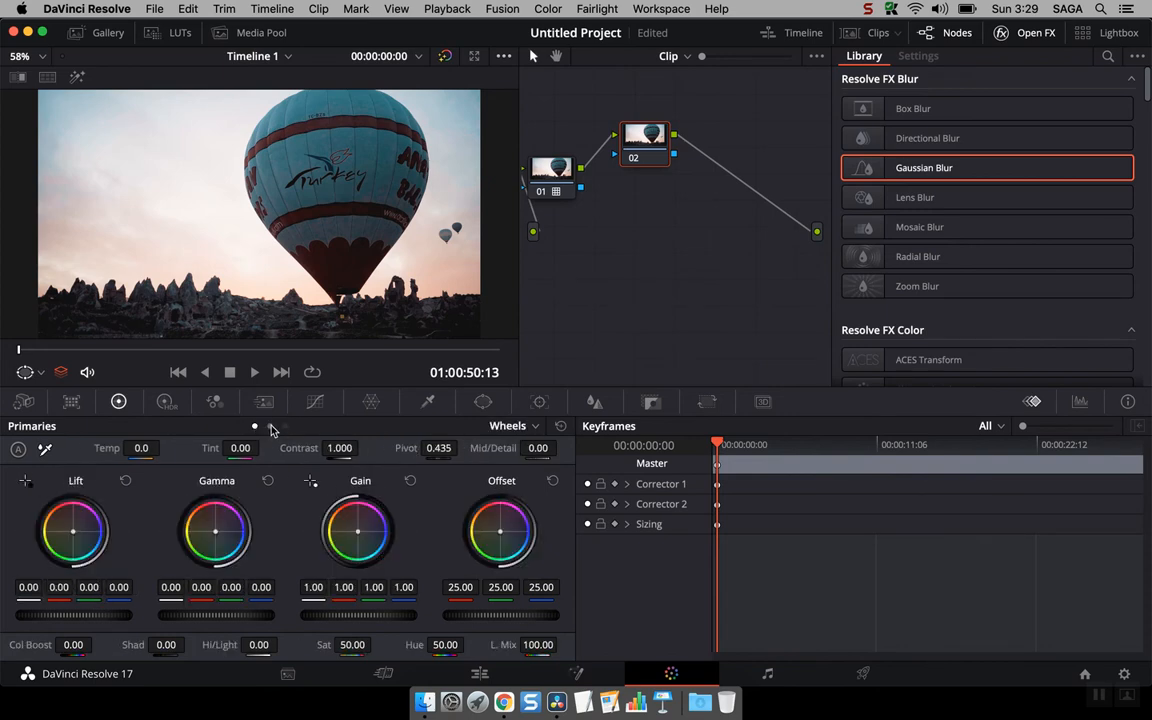
pyautogui.click(270, 427)
pyautogui.click(285, 427)
# Step: Open the Curves palette and page through its curve modes, such as Hue vs Sat and Lum vs Sat
pyautogui.click(315, 402)
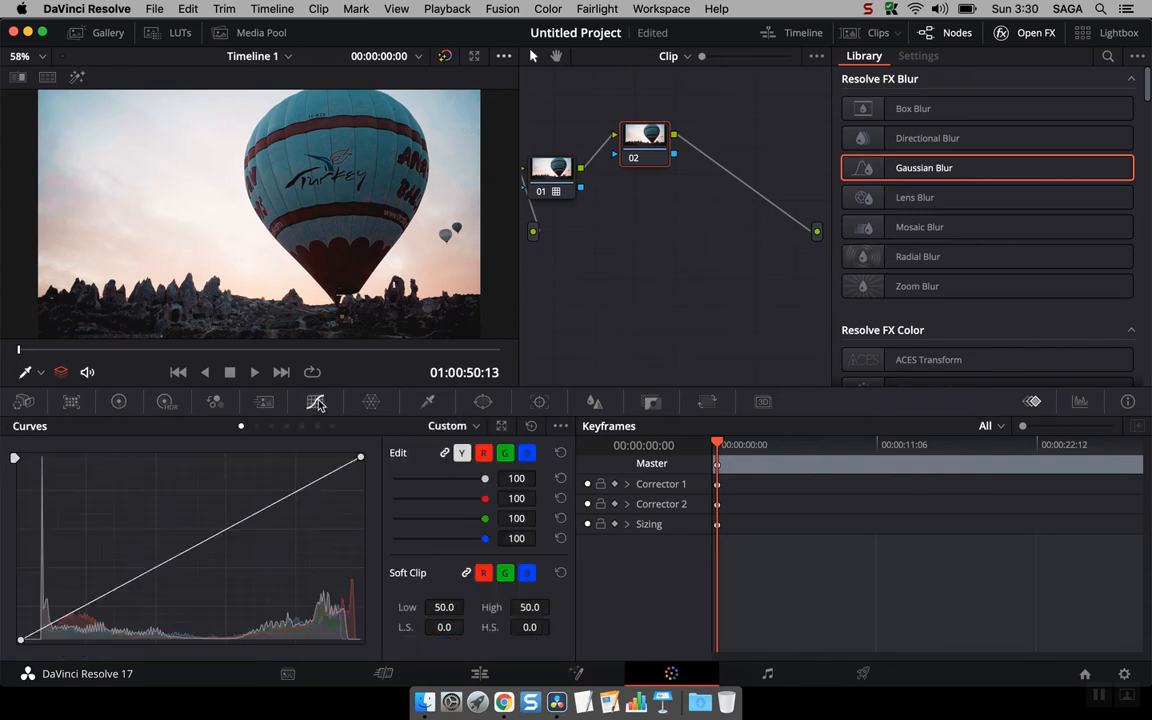
pyautogui.click(256, 427)
pyautogui.click(271, 427)
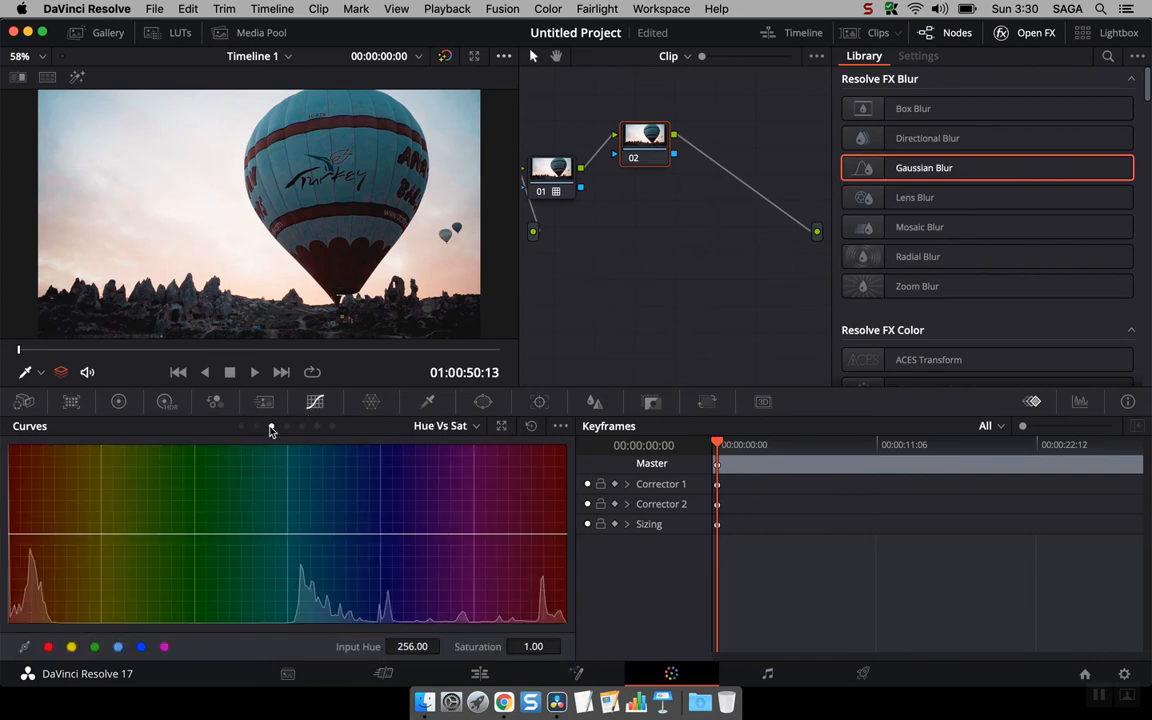
pyautogui.click(286, 427)
pyautogui.click(301, 427)
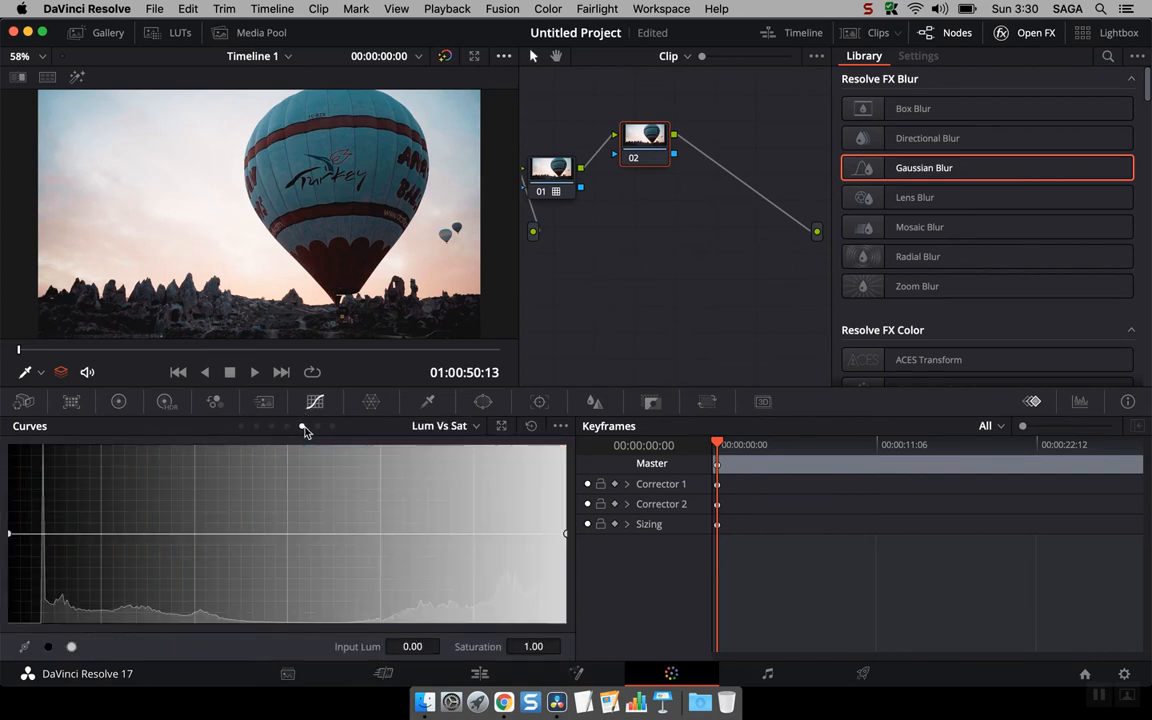
# Step: Revisit the Color Match and Primaries palettes and page through the High Dynamic Range zone wheels
pyautogui.click(72, 403)
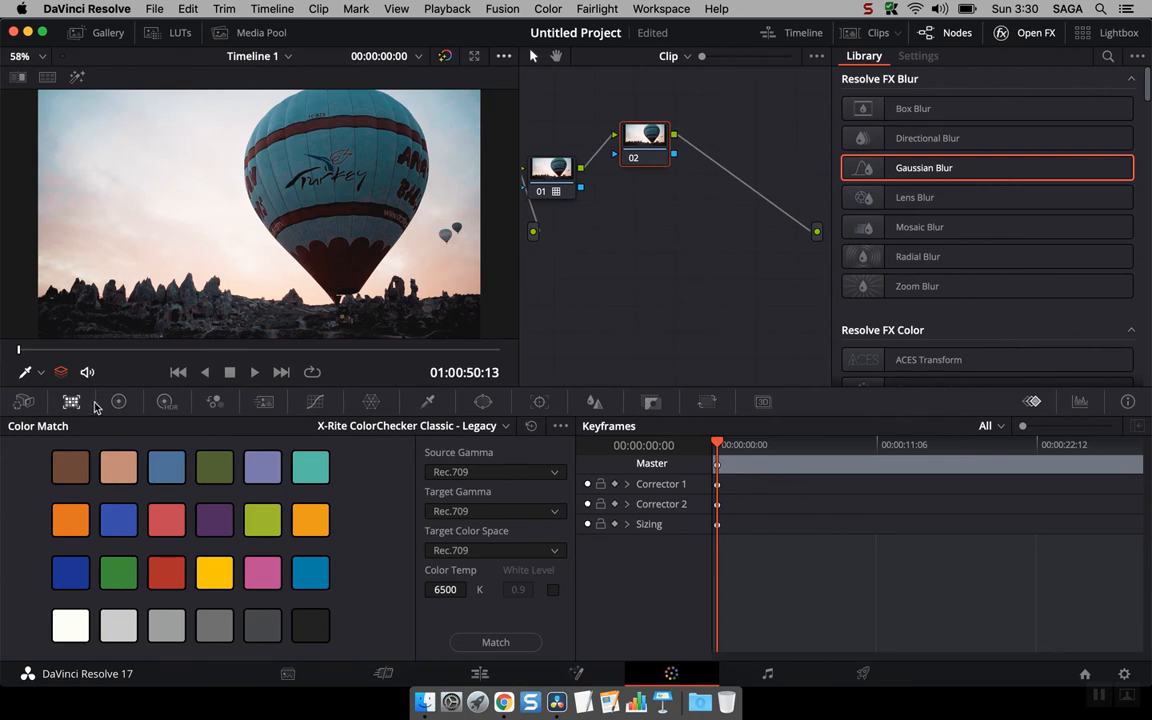
pyautogui.click(118, 403)
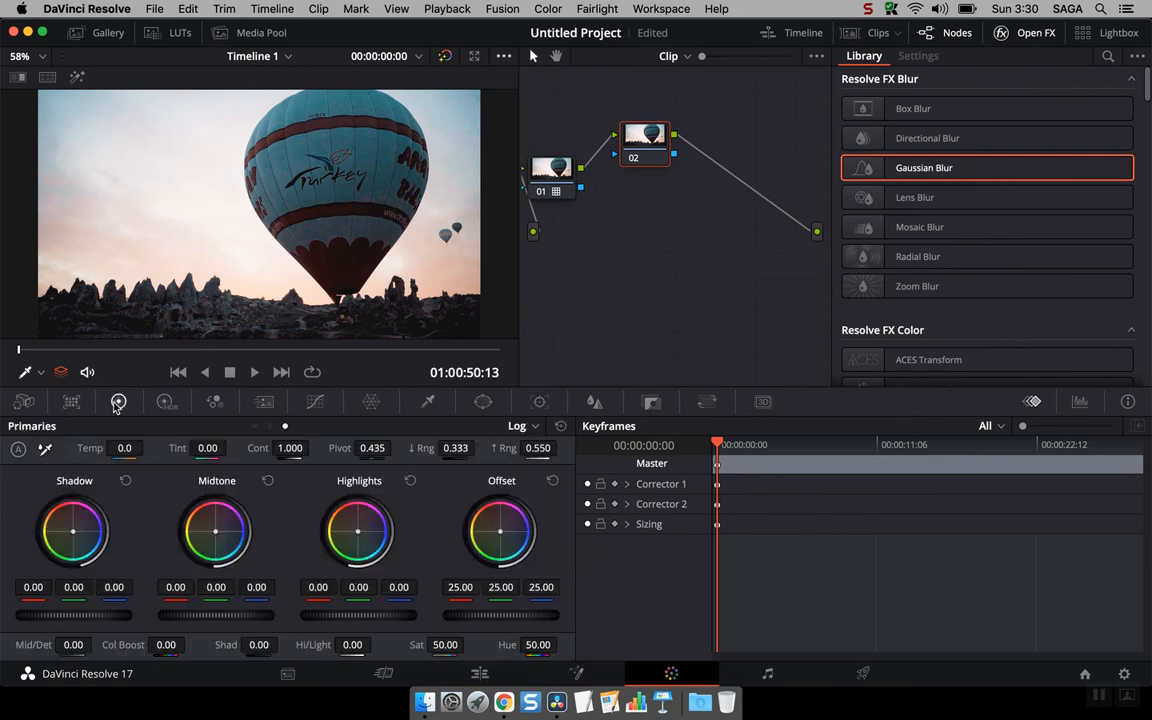
pyautogui.click(23, 402)
pyautogui.click(164, 403)
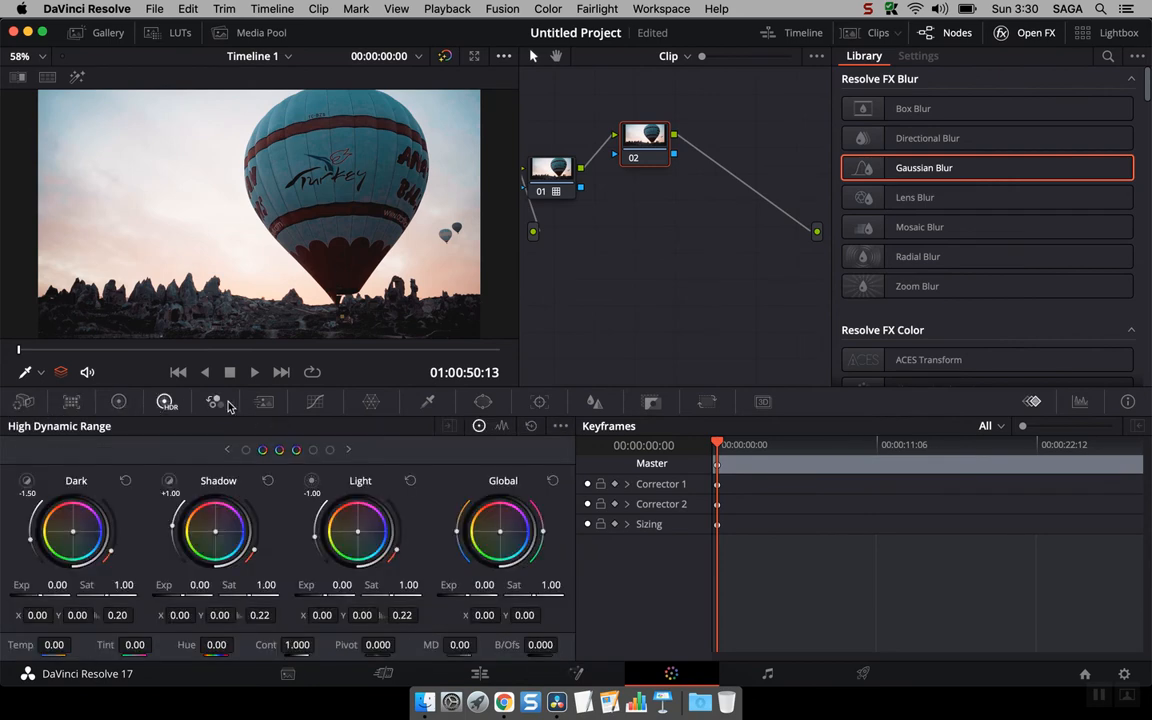
pyautogui.click(246, 451)
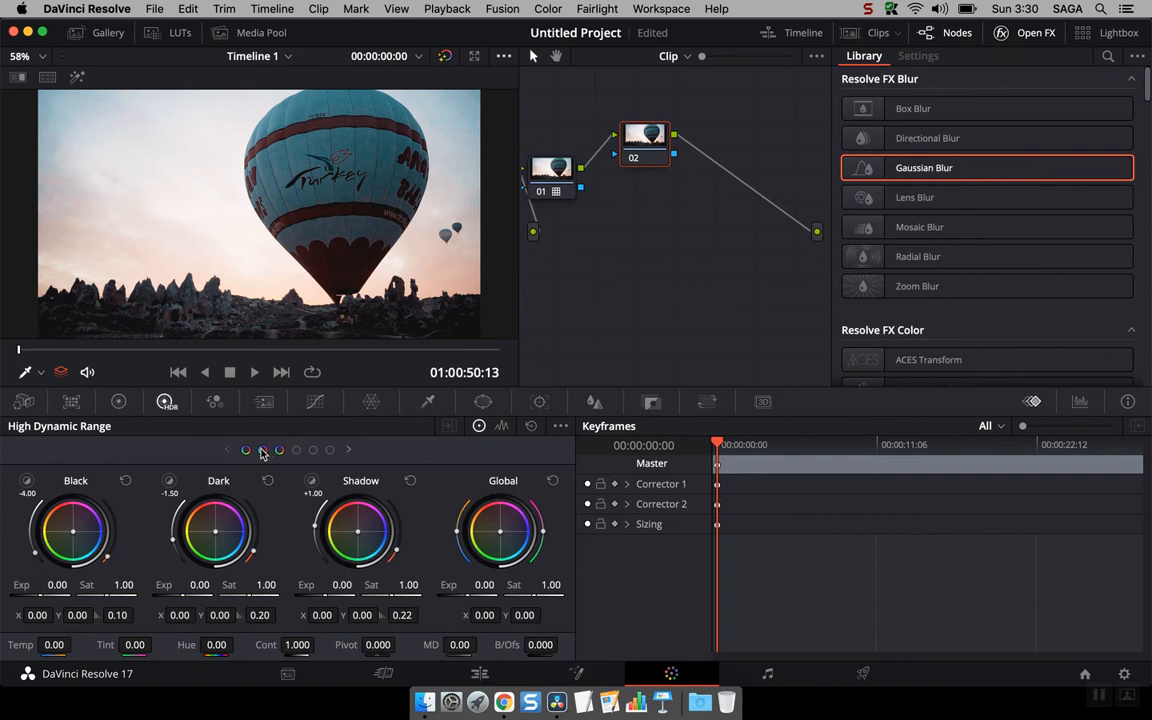
pyautogui.click(262, 451)
pyautogui.click(279, 451)
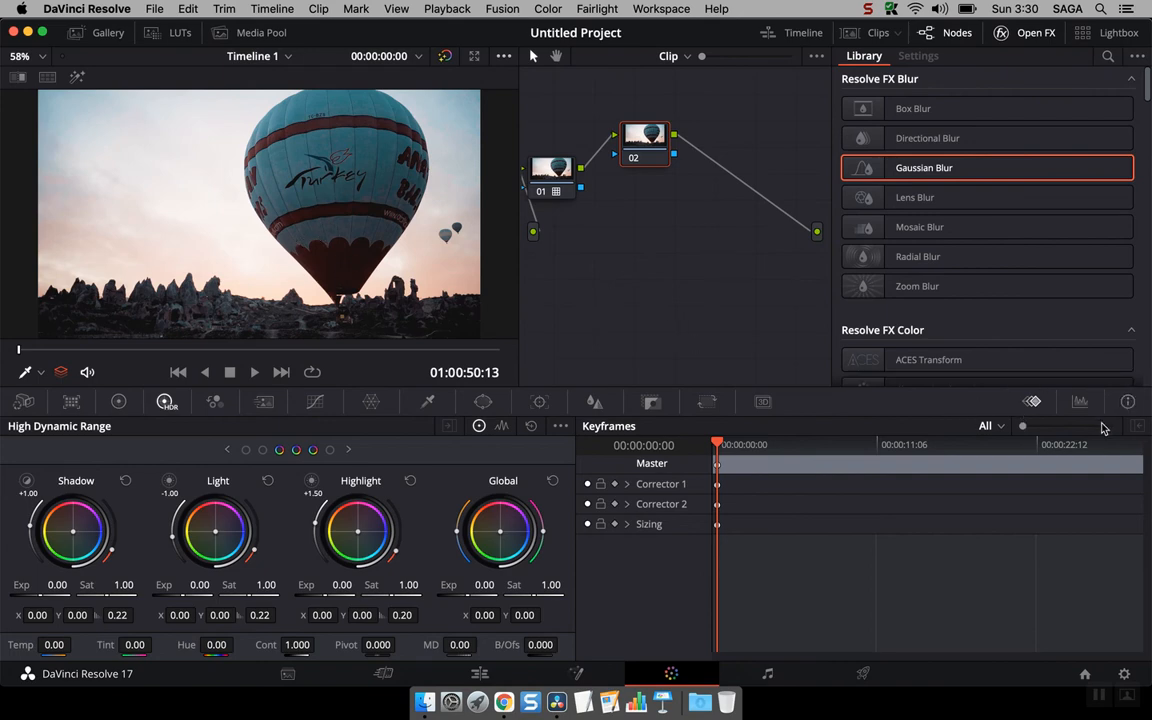
# Step: Show the clip Info panel and step back through the timeline clips to the first one
pyautogui.click(1129, 402)
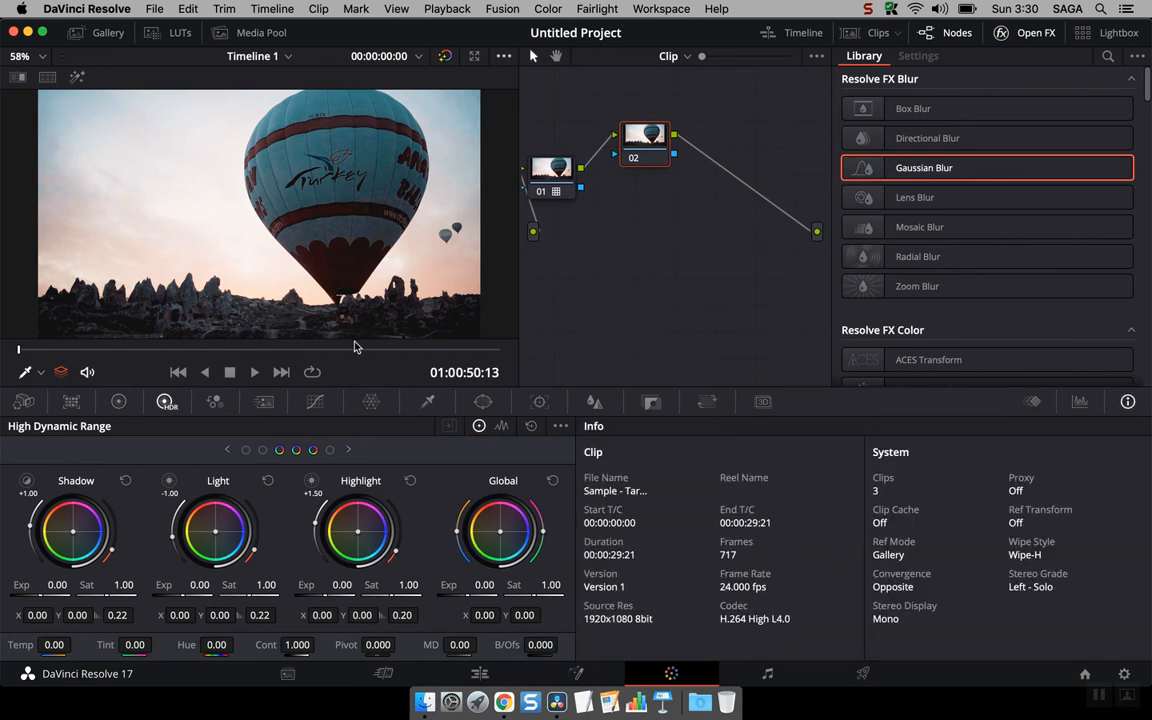
pyautogui.click(178, 372)
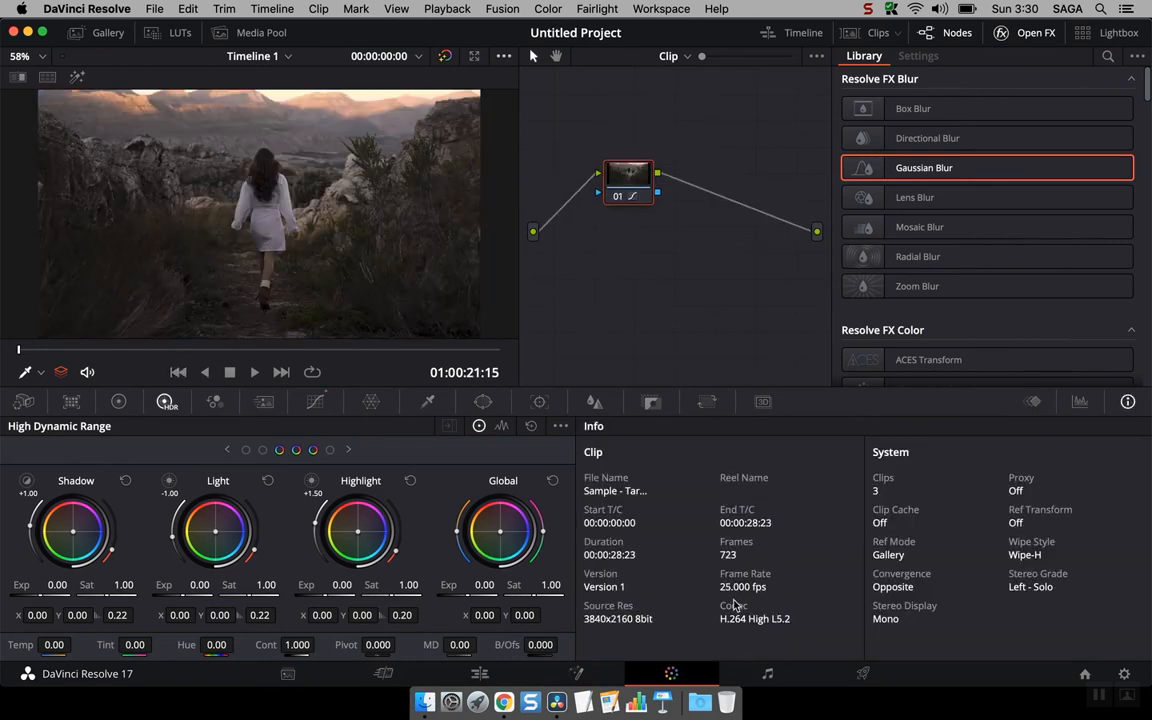
pyautogui.click(180, 374)
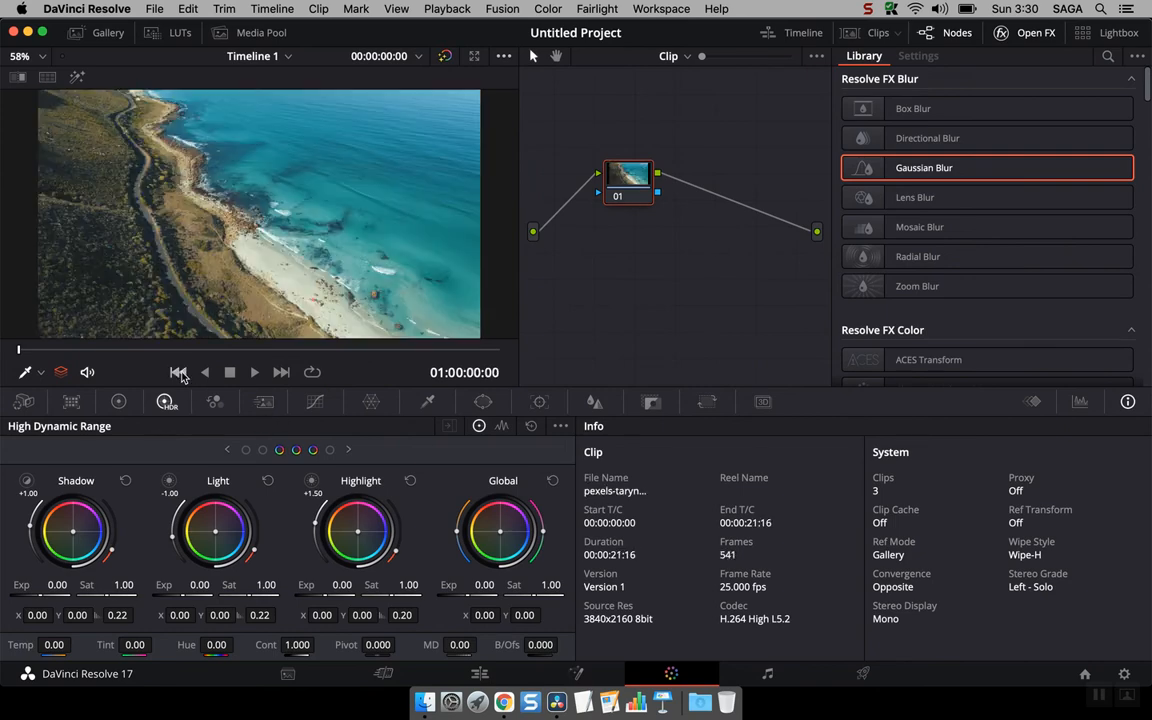
# Step: Toggle between the Info and Scopes panels, leaving the Scopes shown
pyautogui.click(1081, 402)
pyautogui.click(1127, 402)
pyautogui.click(1081, 402)
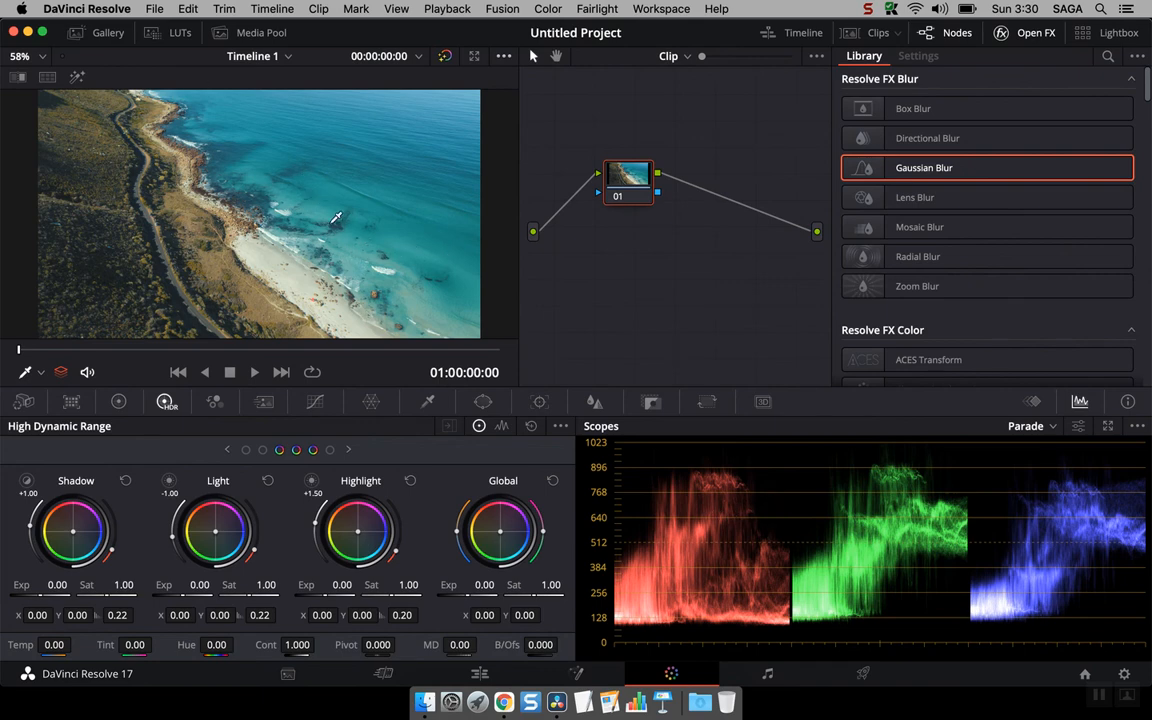
# Step: Adjust the custom curve, pulling the white point left and the black point right to add contrast
pyautogui.click(315, 401)
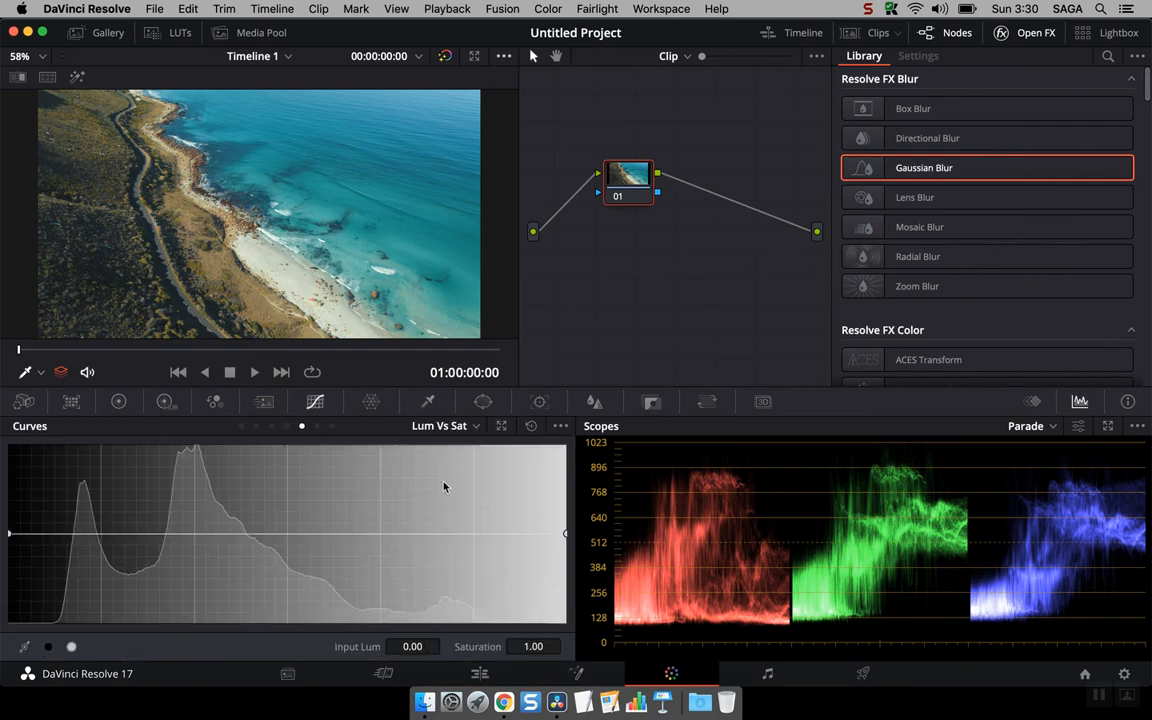
pyautogui.click(241, 426)
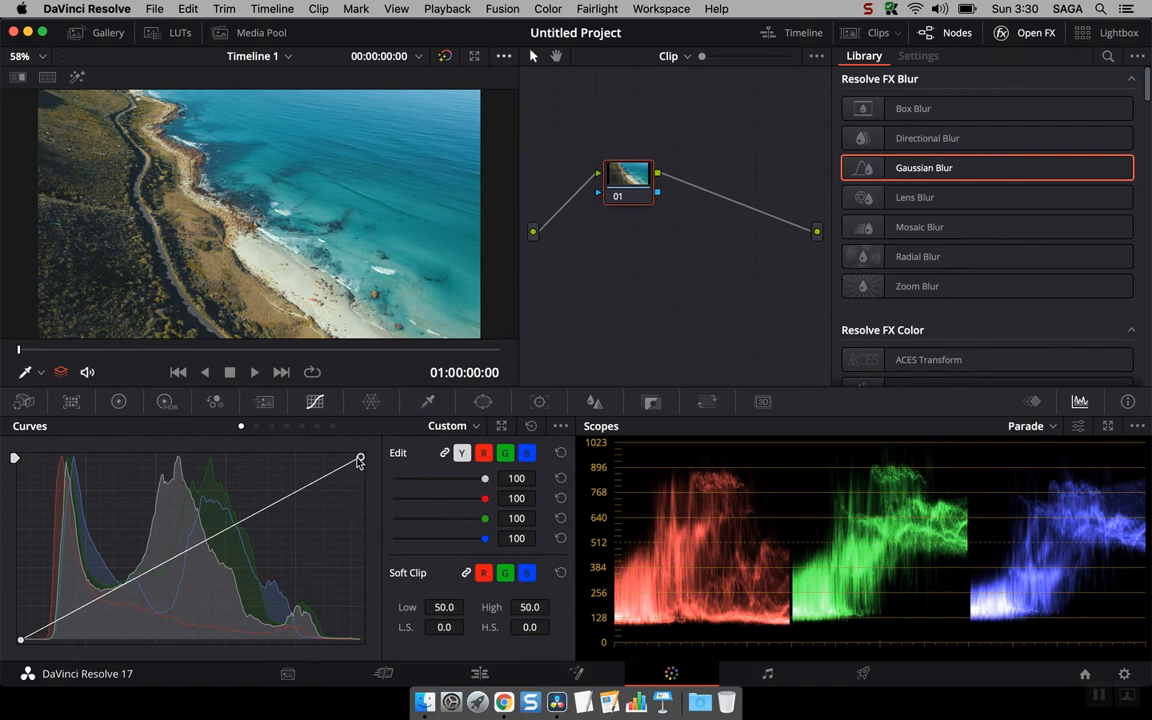
pyautogui.moveTo(360, 461); pyautogui.dragTo(333, 453)
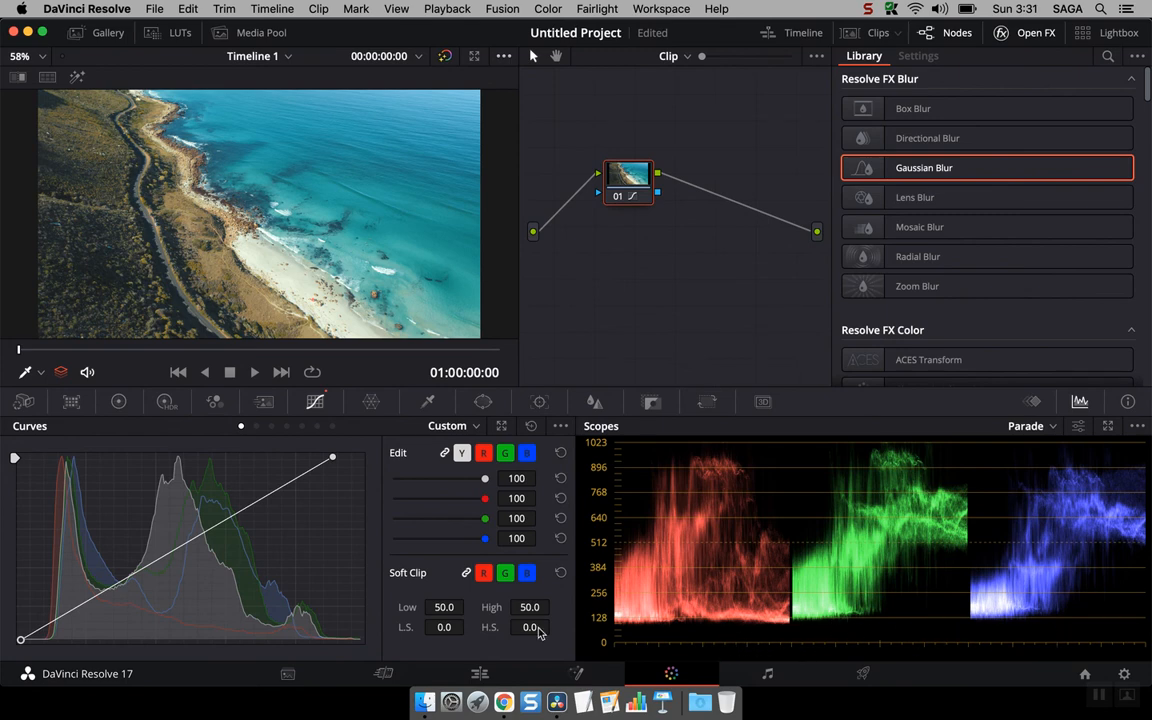
pyautogui.moveTo(20, 641); pyautogui.dragTo(50, 639)
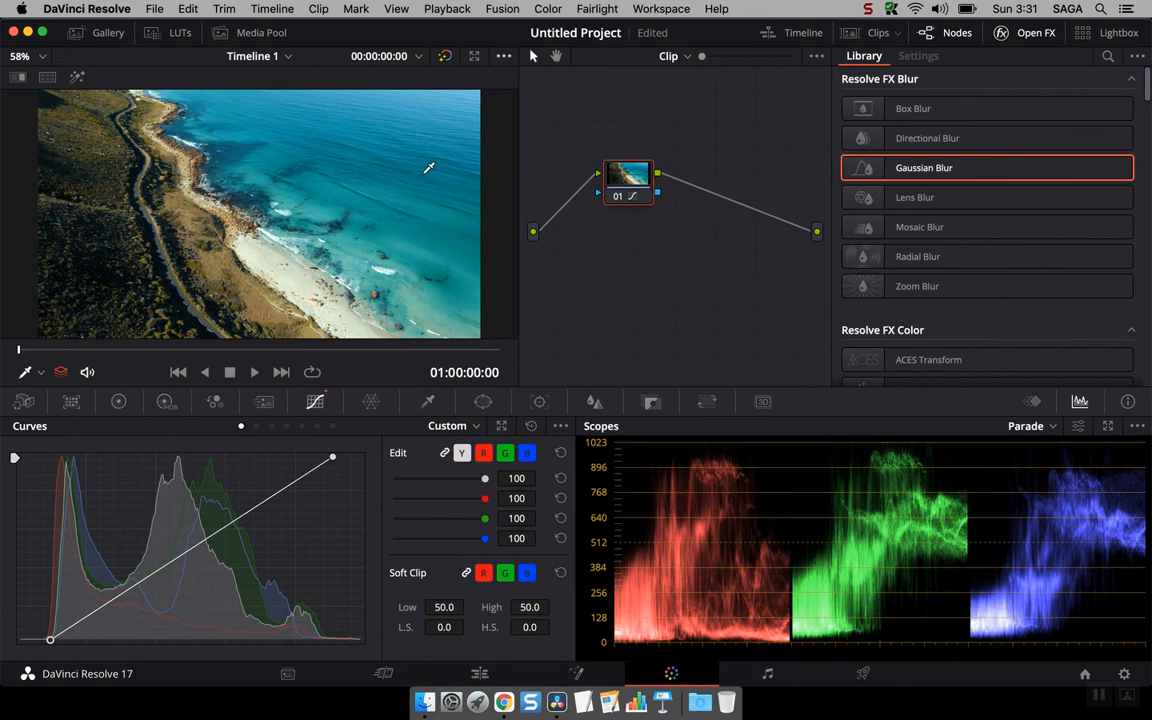
# Step: Switch the scope between Waveform, Vectorscope and Histogram, and return it to Parade
pyautogui.click(1036, 430)
pyautogui.click(1050, 467)
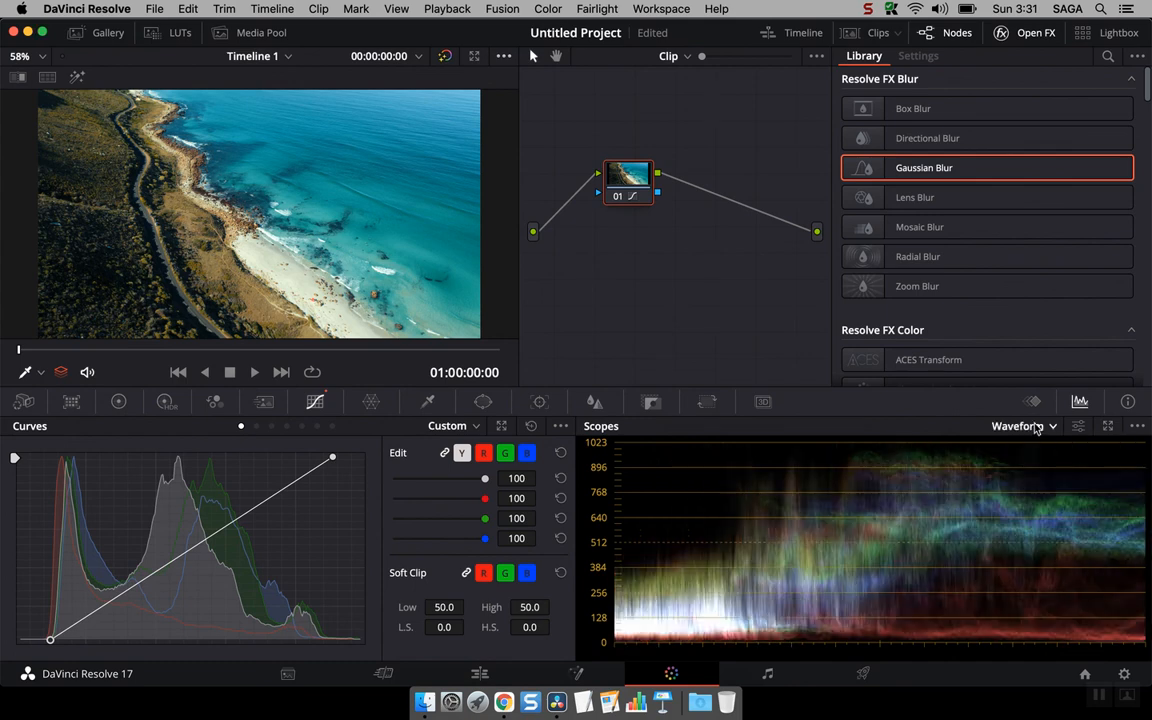
pyautogui.click(1038, 428)
pyautogui.click(1040, 484)
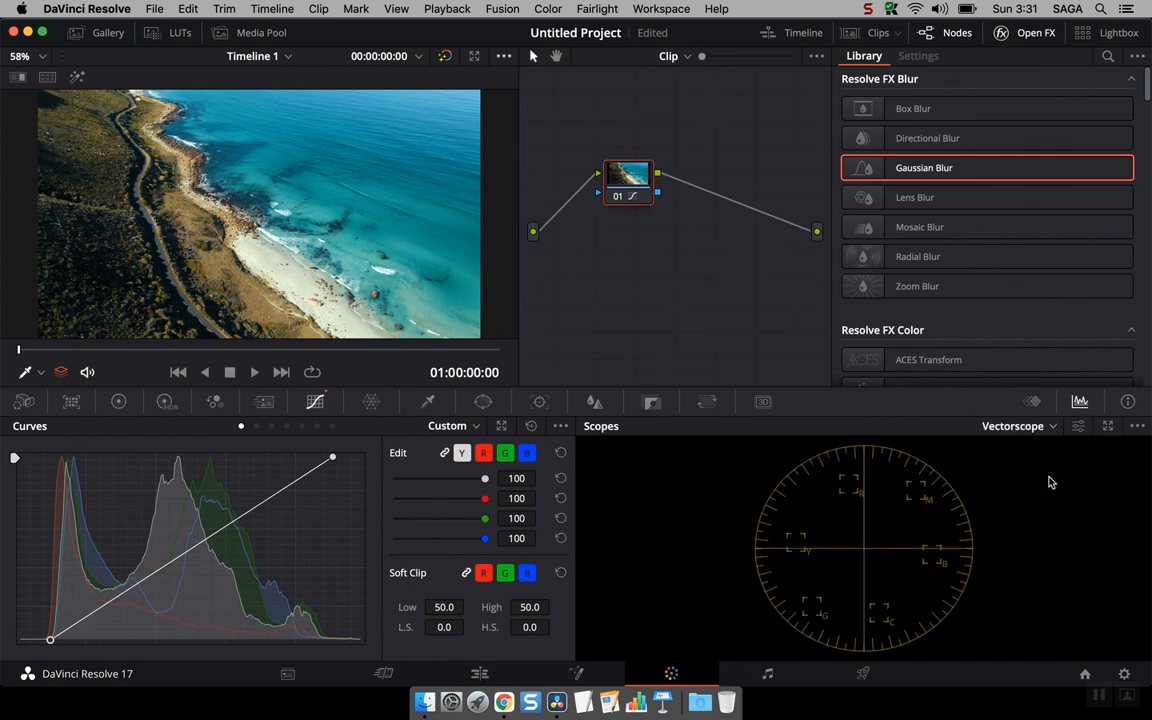
pyautogui.click(1018, 428)
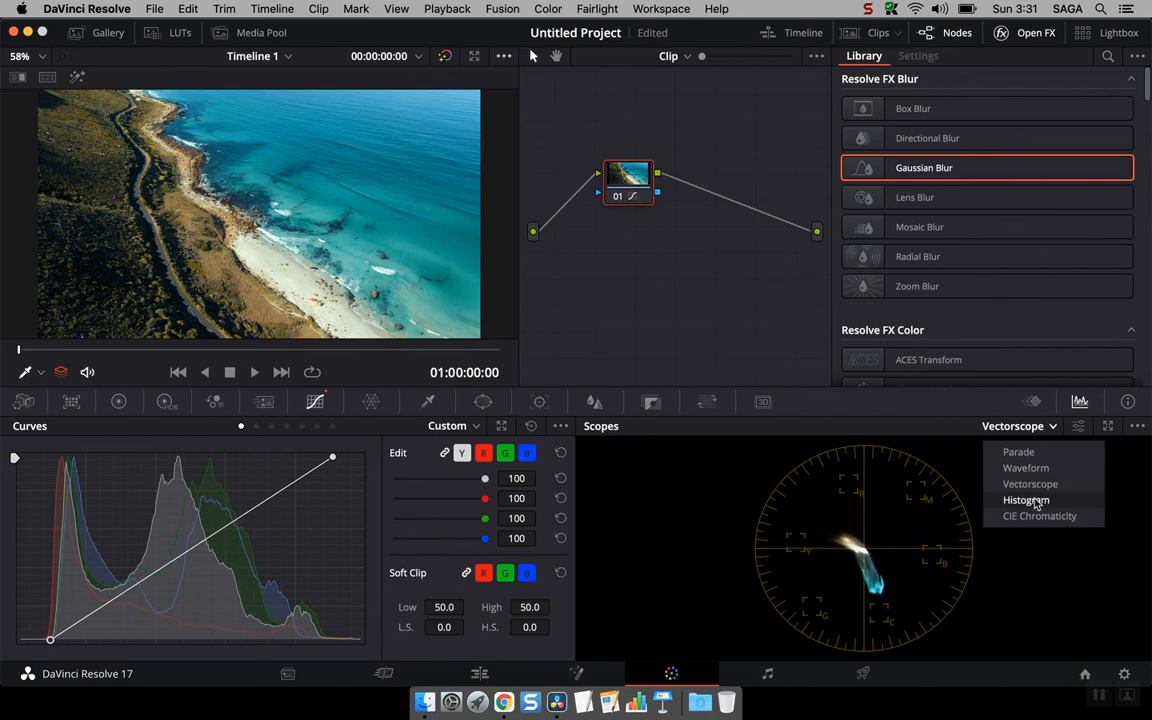
pyautogui.click(1028, 500)
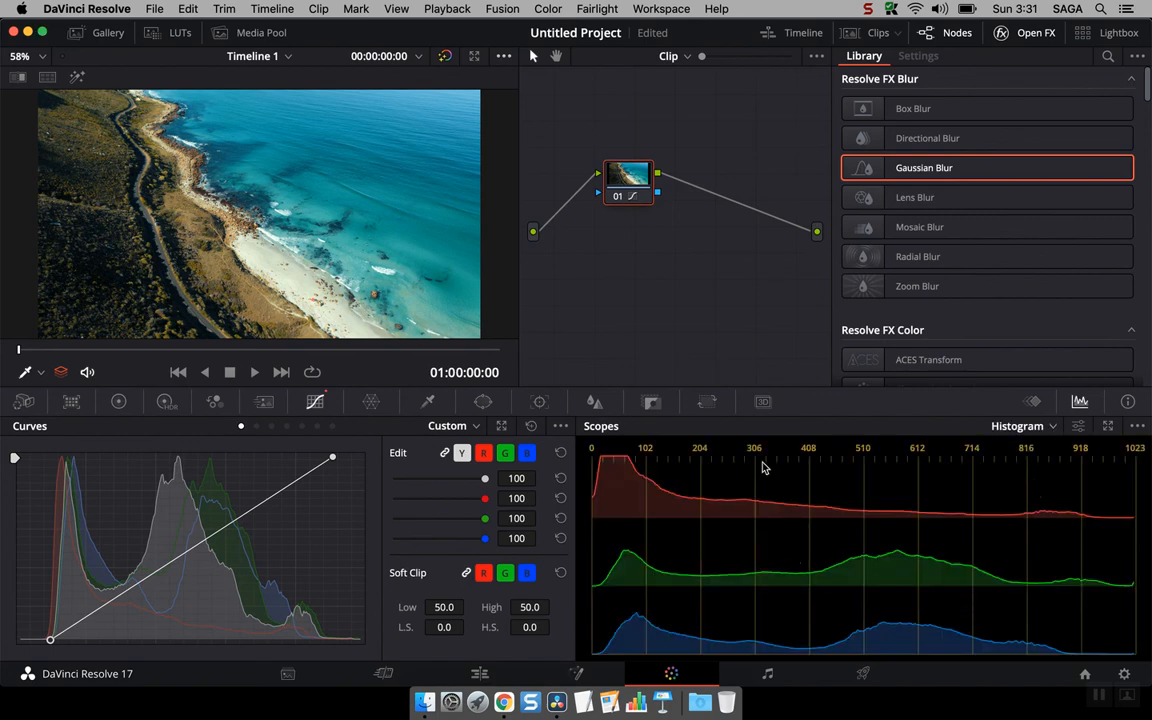
pyautogui.click(1018, 427)
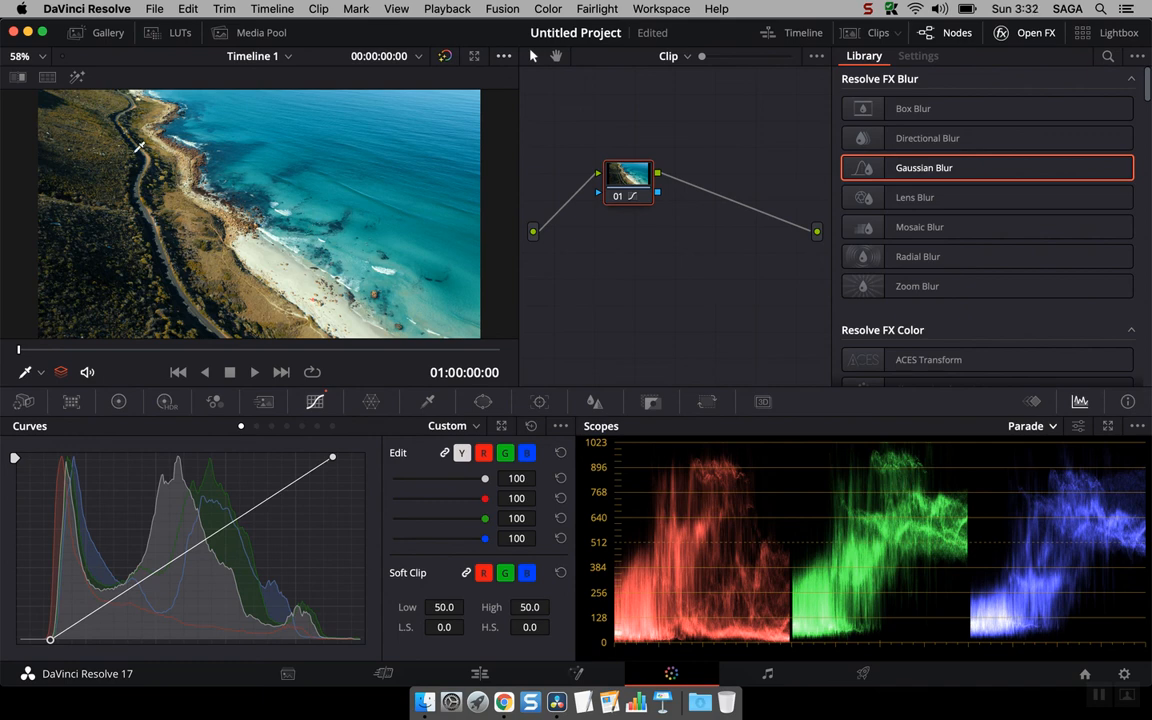
# Step: Show and hide the Gallery, then reopen the Open FX library
pyautogui.click(104, 33)
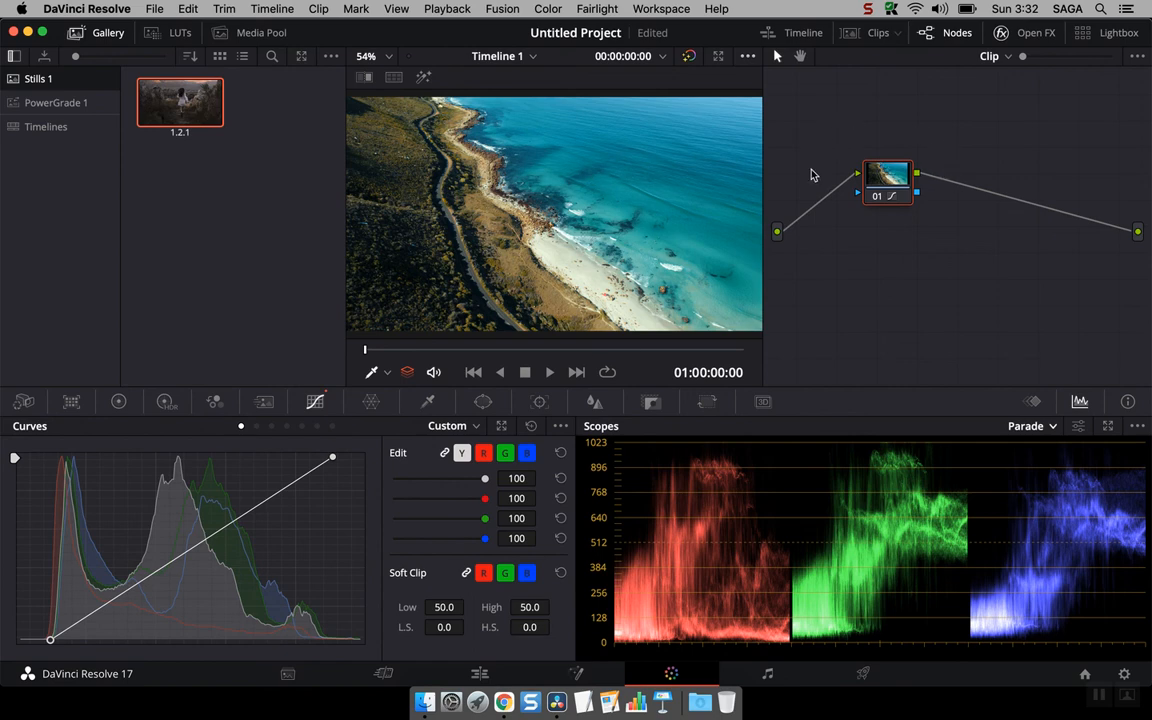
pyautogui.click(76, 33)
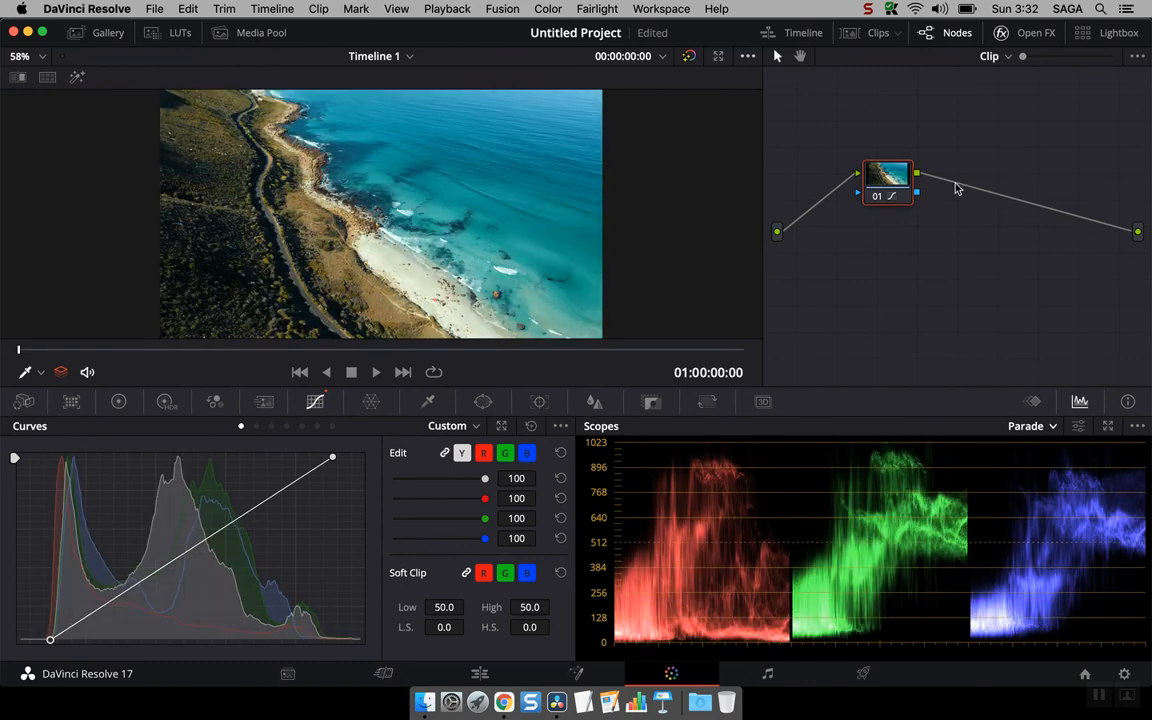
pyautogui.click(1028, 30)
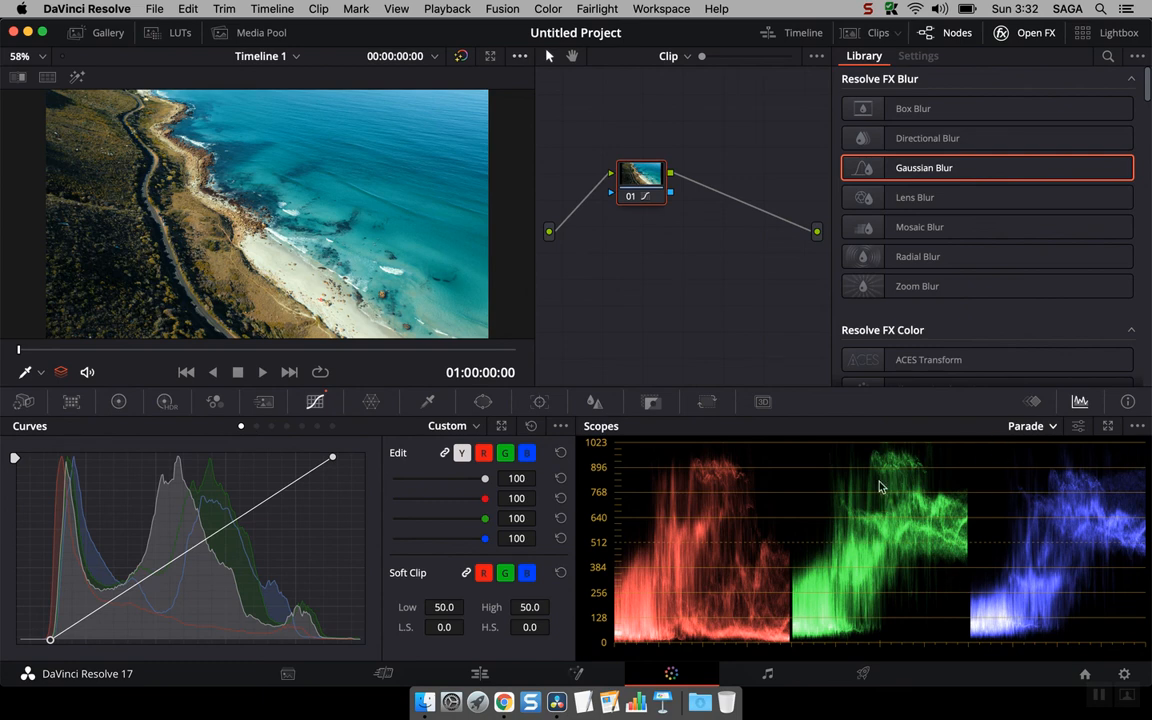
# Step: Toggle the Keyframes editor and return to the Scopes panel
pyautogui.click(1032, 401)
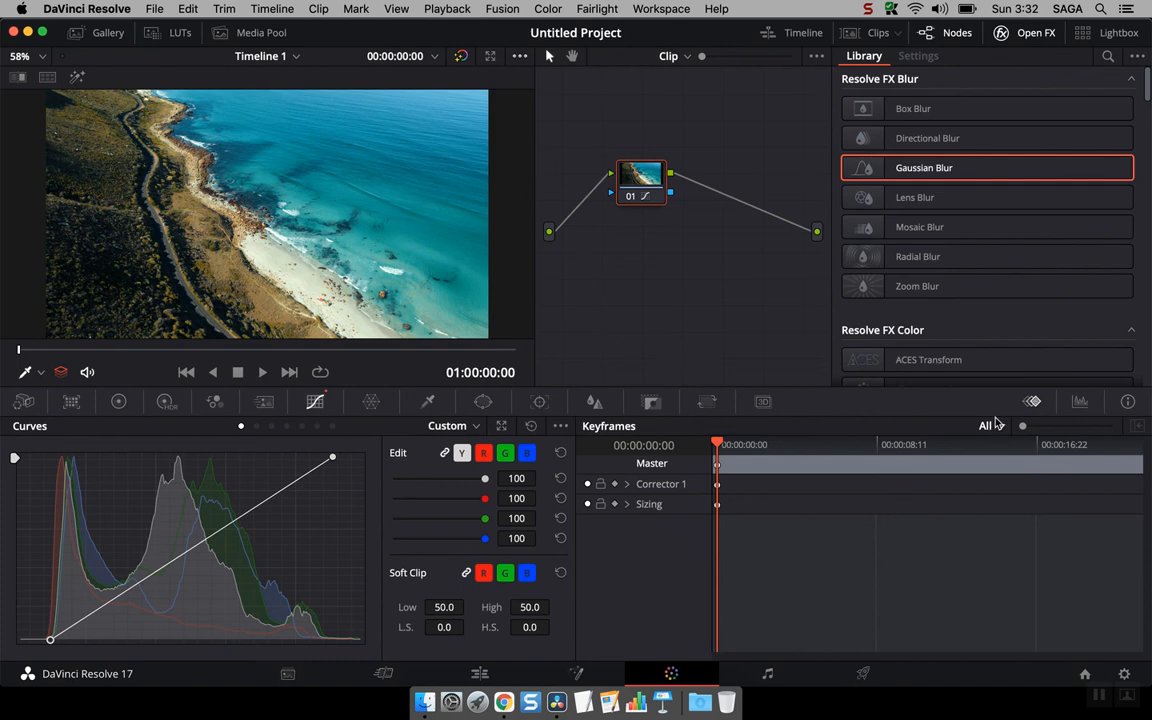
pyautogui.click(1078, 402)
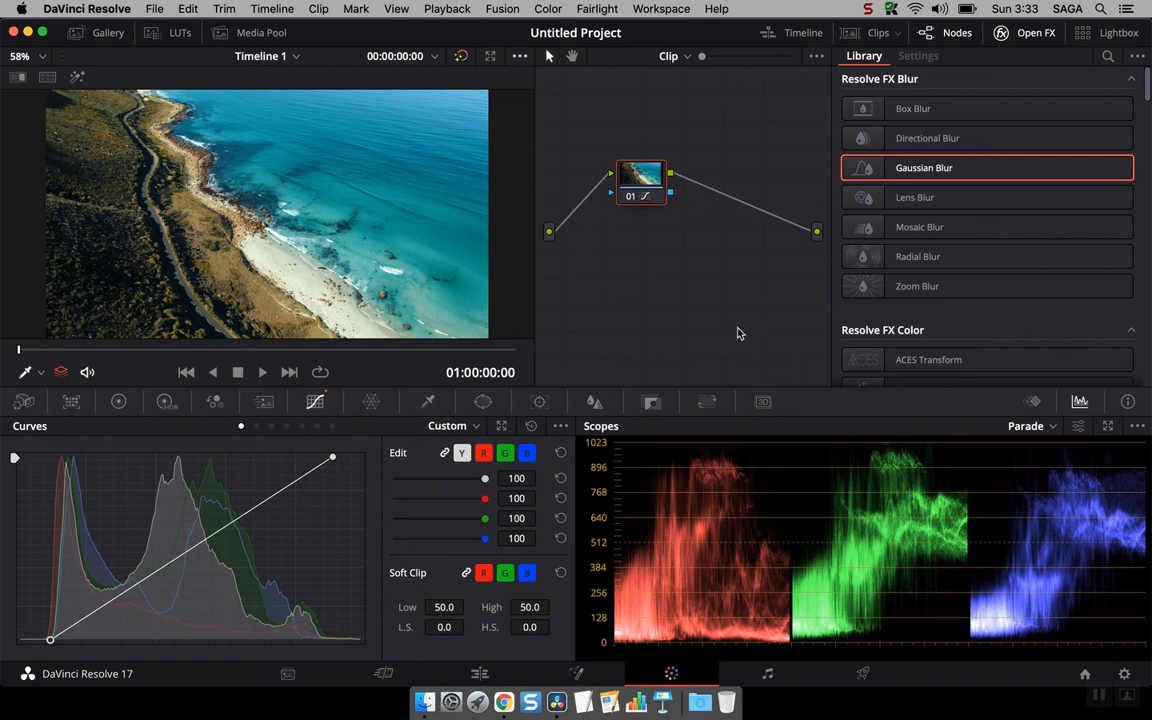
pyautogui.click(869, 9)
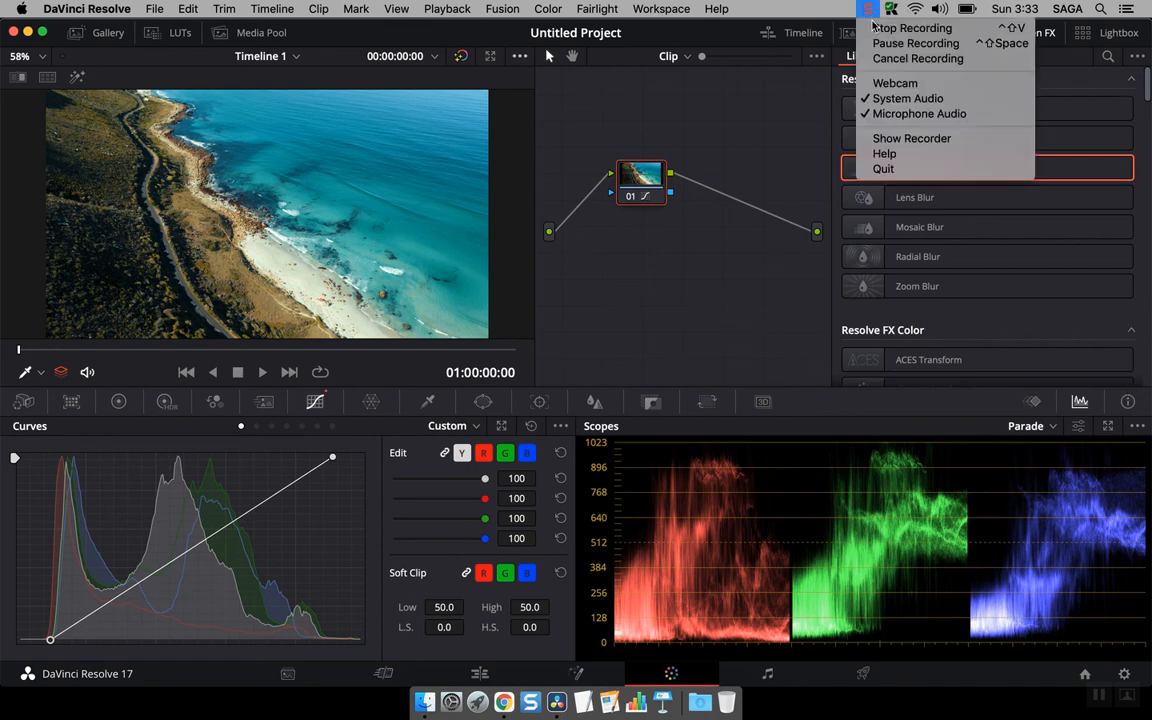